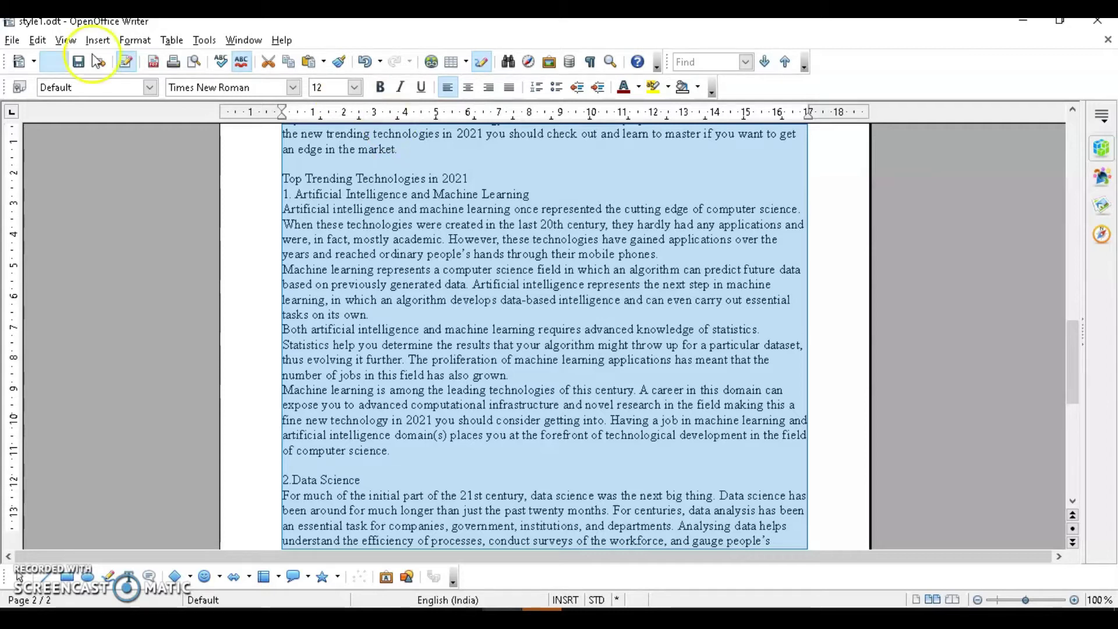
- Show the Styles and Formatting window and apply the Heading 1 style to the line "Top Trending Technologies in 2021"
{"action": "left_click", "coordinate": [135, 40]}
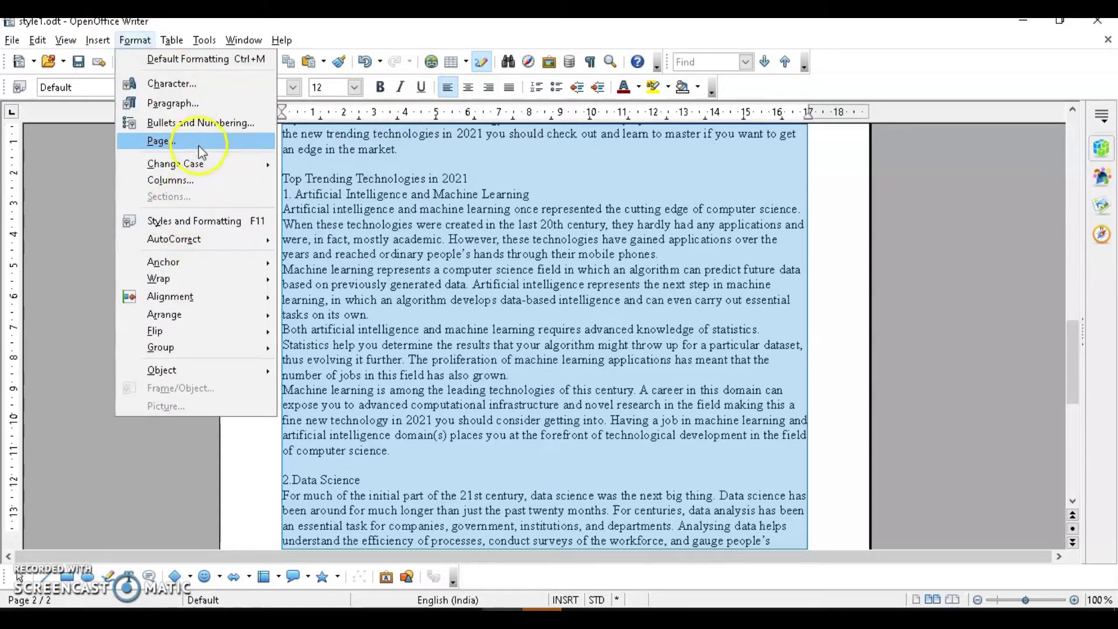
{"action": "left_click", "coordinate": [210, 222]}
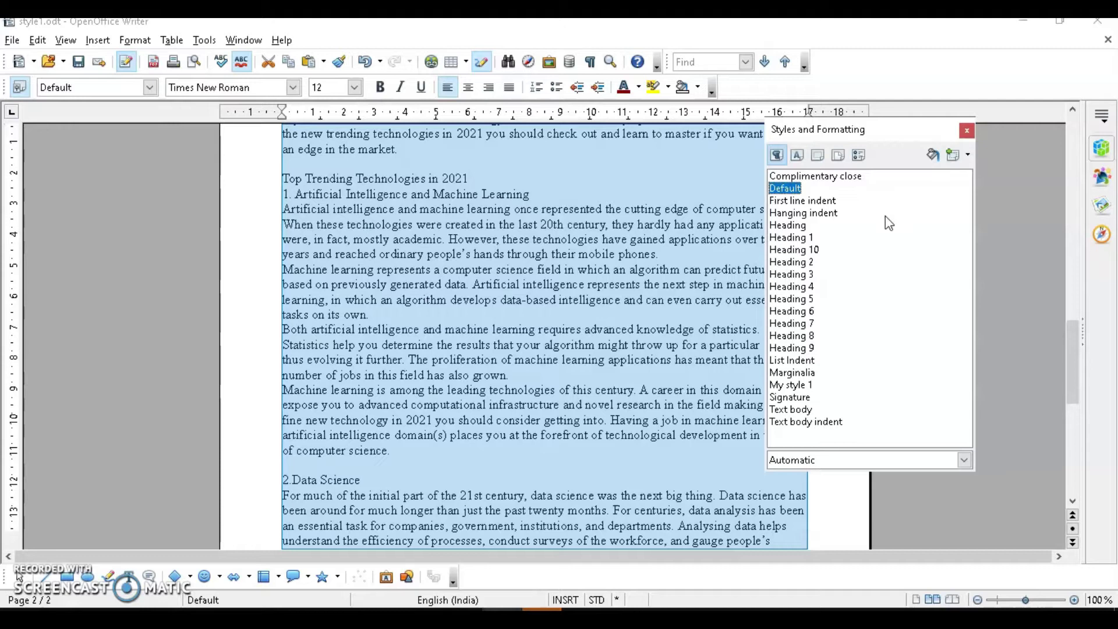
{"action": "left_click", "coordinate": [324, 178]}
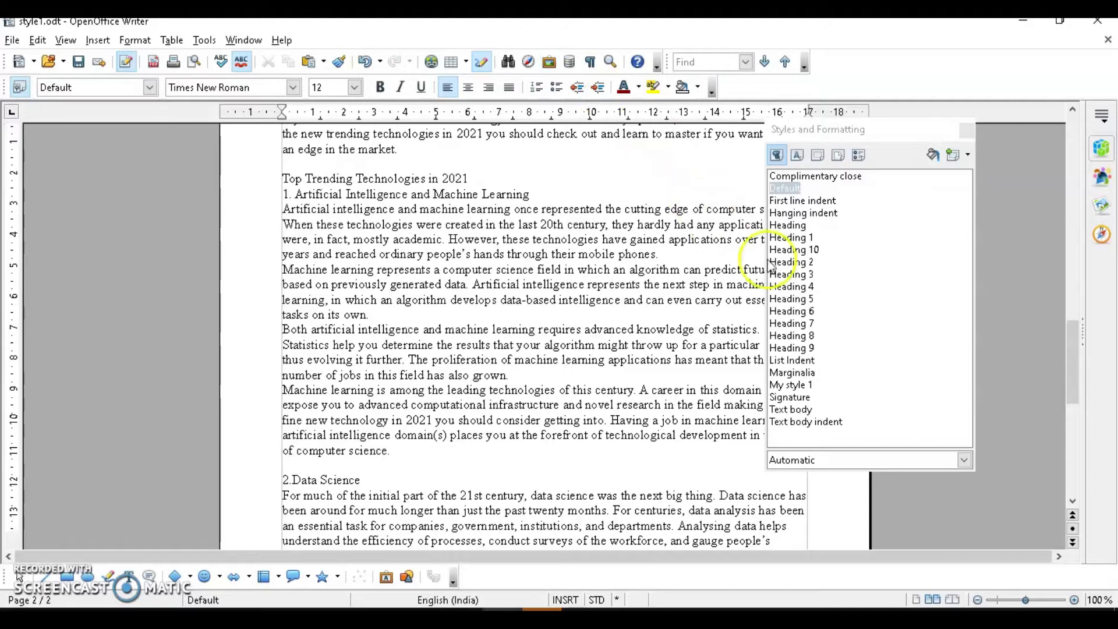
{"action": "double_click", "coordinate": [806, 239]}
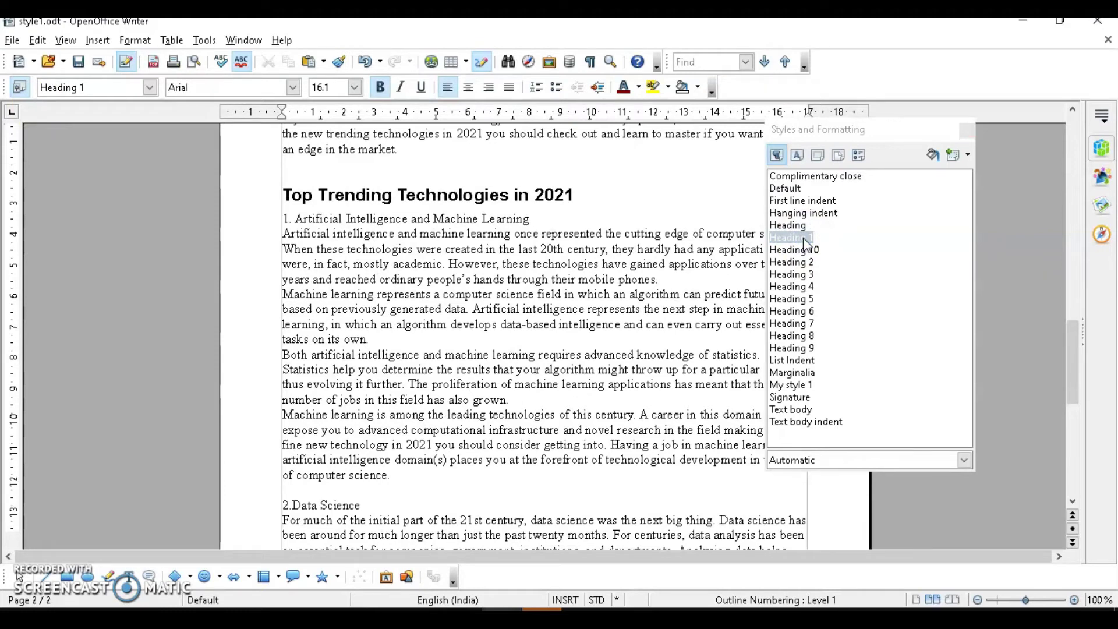
- Apply the Heading 2 paragraph style to the line "1. Artificial Intelligence and Machine Learning"
{"action": "left_click", "coordinate": [385, 237]}
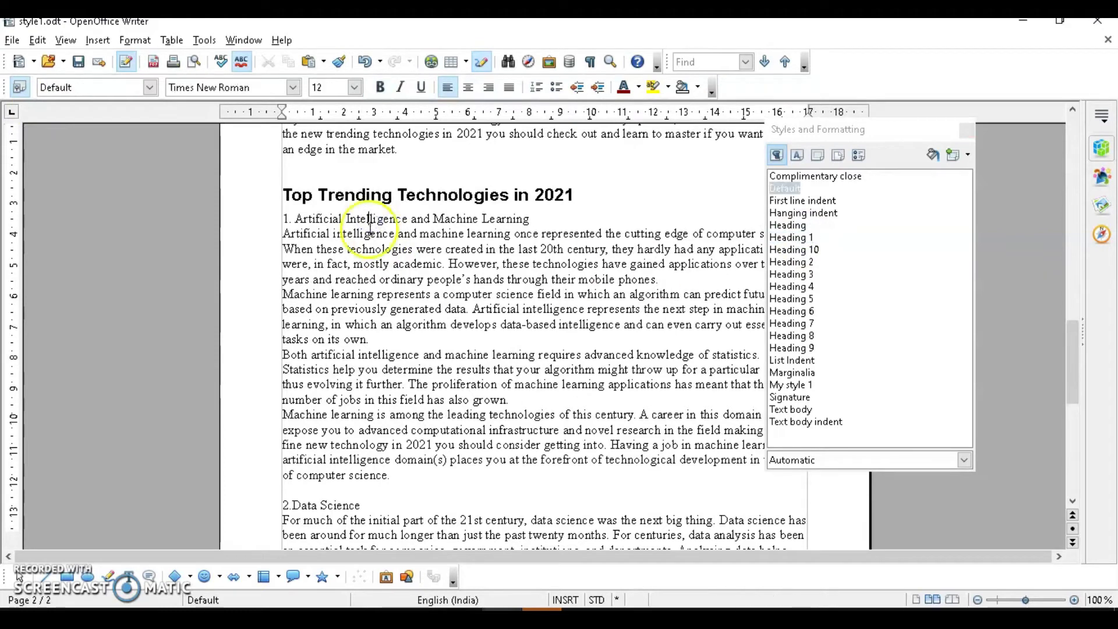
{"action": "left_click", "coordinate": [589, 262]}
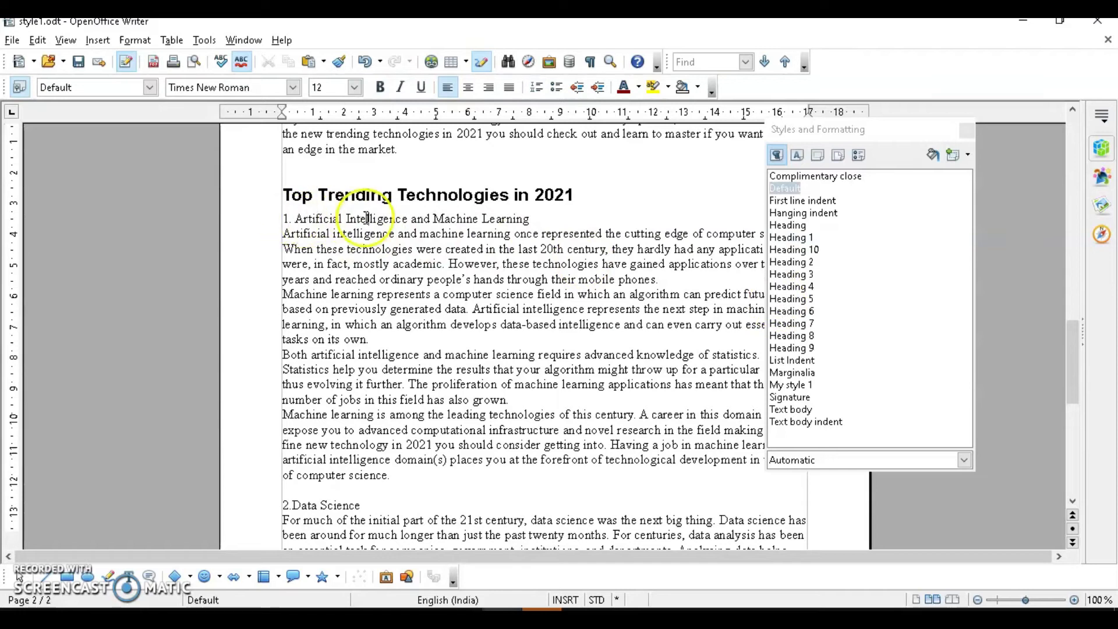
{"action": "left_click", "coordinate": [458, 220]}
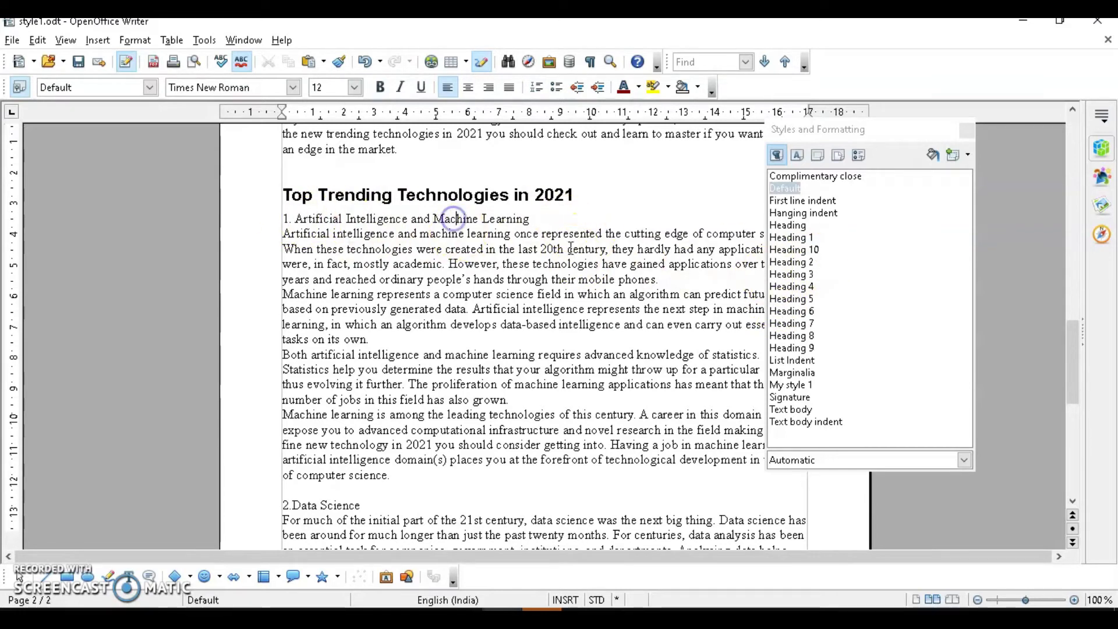
{"action": "double_click", "coordinate": [801, 263]}
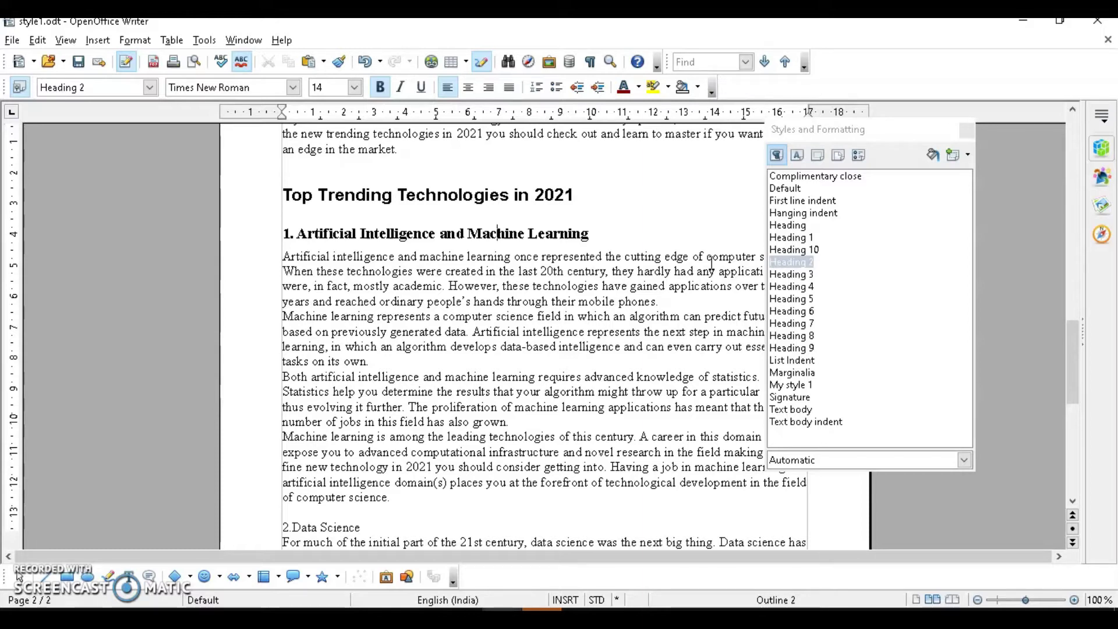
- Apply the Heading 2 style to the line "2.Data Science" using Fill Format Mode, and leave that mode
{"action": "left_click", "coordinate": [933, 155]}
{"action": "left_click", "coordinate": [324, 233]}
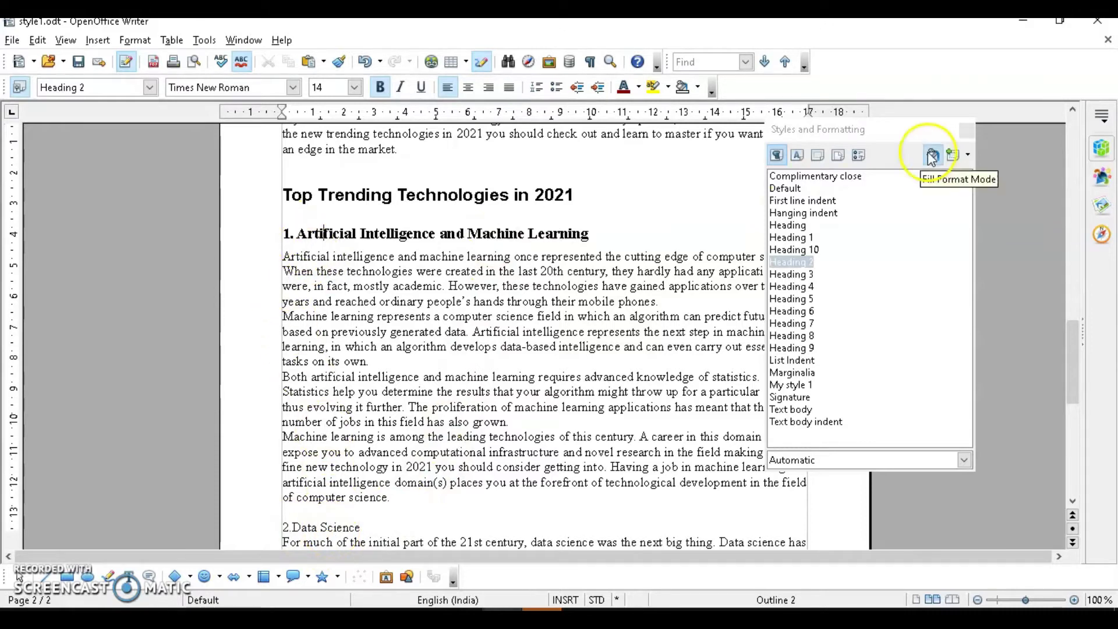
{"action": "left_click", "coordinate": [933, 156]}
{"action": "scroll", "coordinate": [288, 484], "scroll_direction": "down", "scroll_amount": 3}
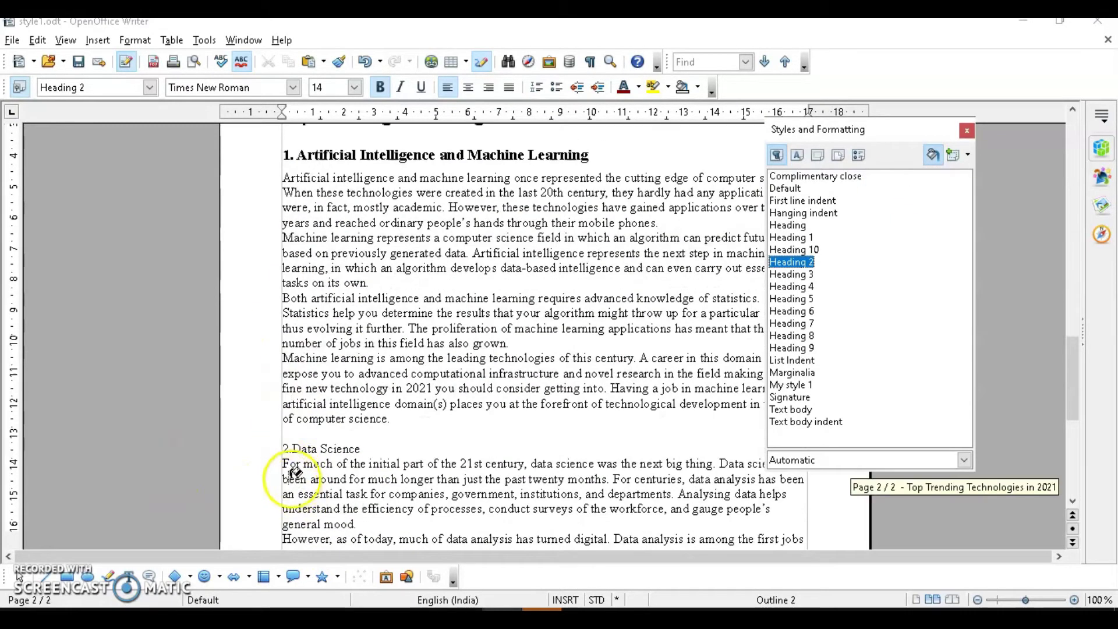
{"action": "left_click_drag", "start_coordinate": [289, 447], "coordinate": [356, 449]}
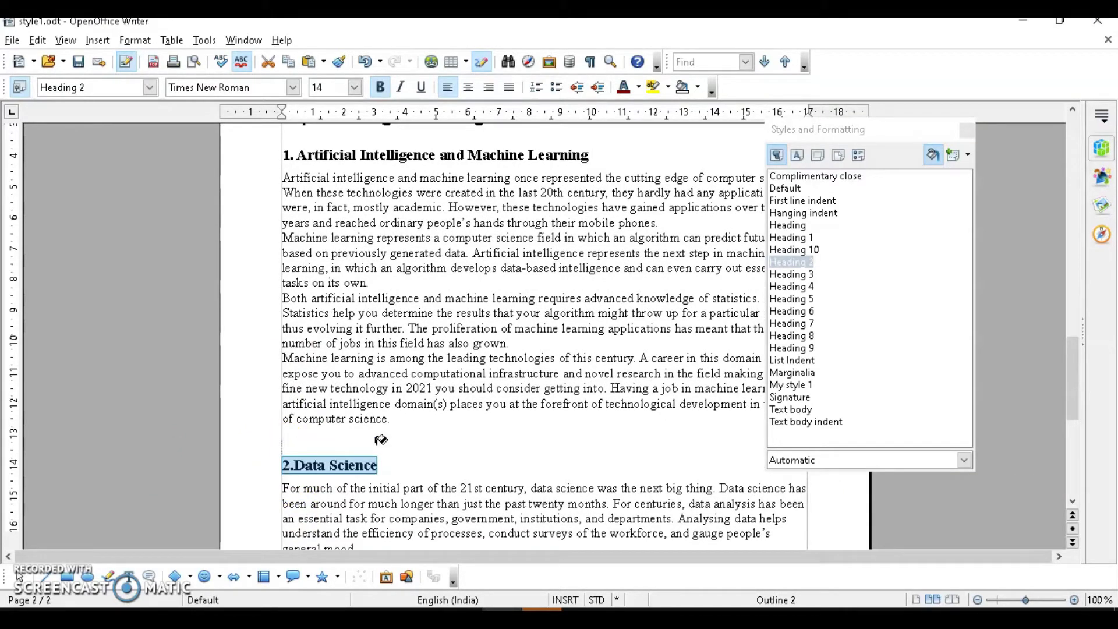
{"action": "scroll", "coordinate": [381, 439], "scroll_direction": "down", "scroll_amount": 9}
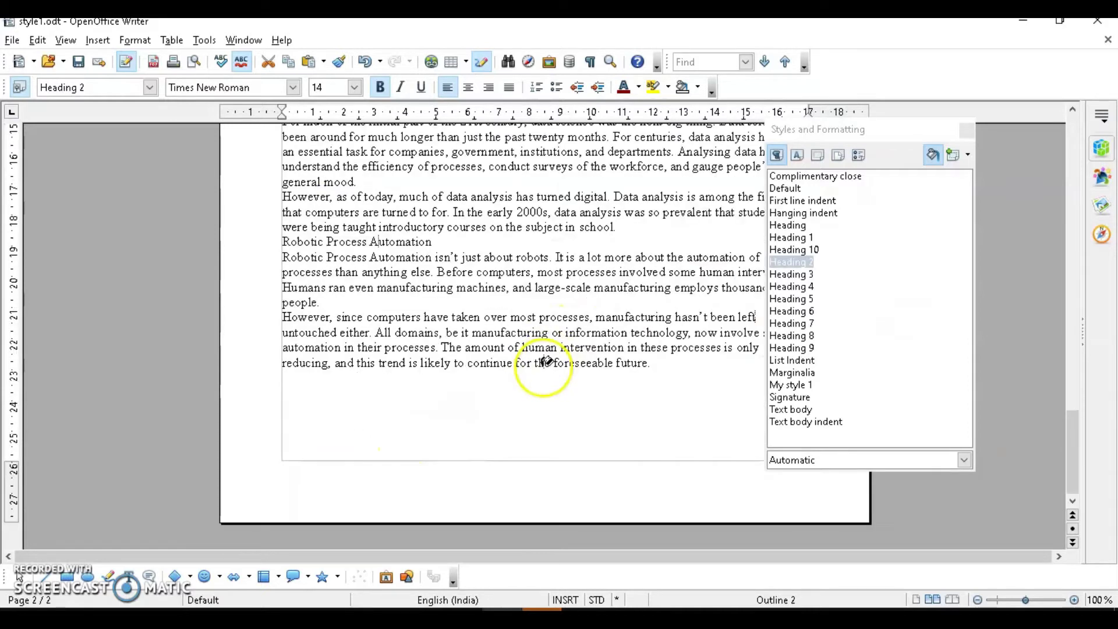
{"action": "scroll", "coordinate": [540, 367], "scroll_direction": "up", "scroll_amount": 6}
{"action": "left_click", "coordinate": [934, 155]}
{"action": "right_click", "coordinate": [650, 391]}
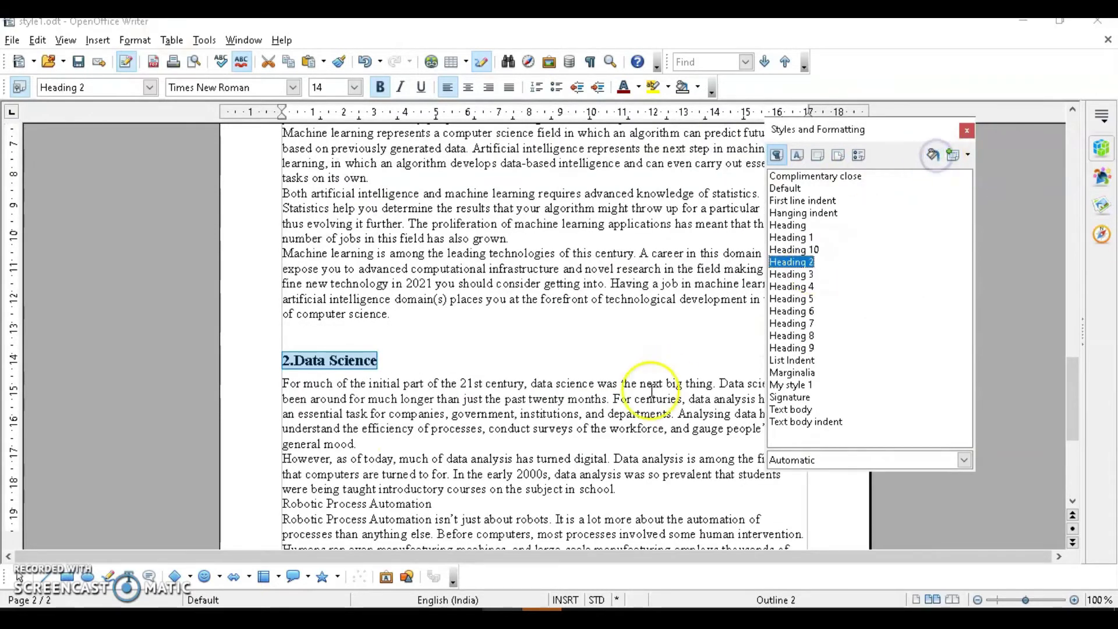
{"action": "scroll", "coordinate": [650, 391], "scroll_direction": "down", "scroll_amount": 6}
{"action": "left_click", "coordinate": [660, 377]}
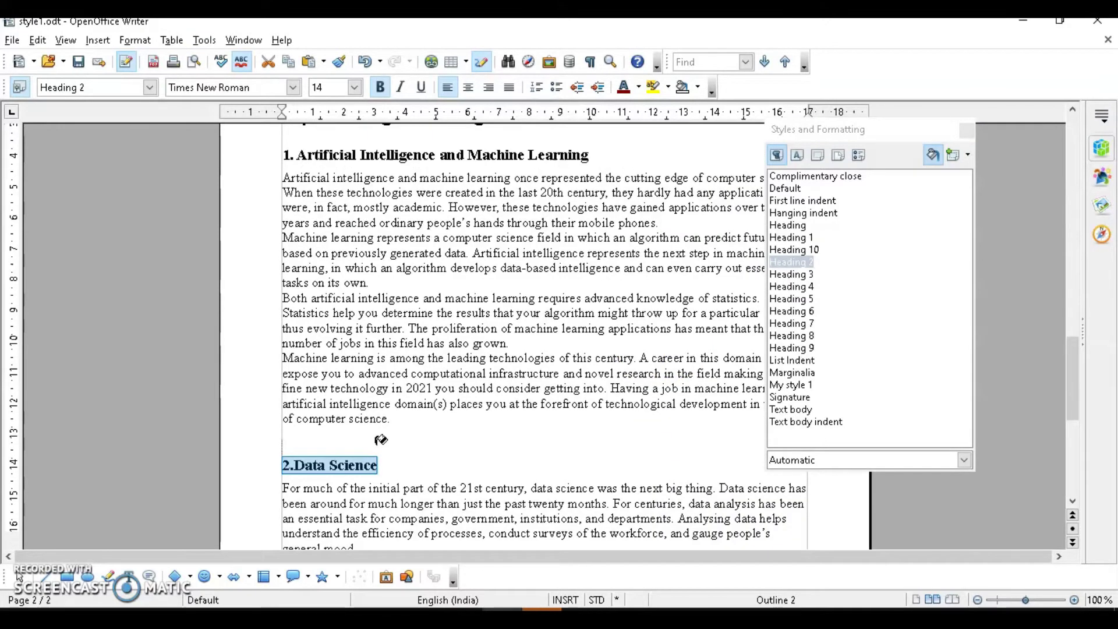
- Try the list styles List 5 through List 1 on the Apple, Mango, Cherry list, ending with the Numbering 5 style
{"action": "scroll", "coordinate": [381, 439], "scroll_direction": "down", "scroll_amount": 8}
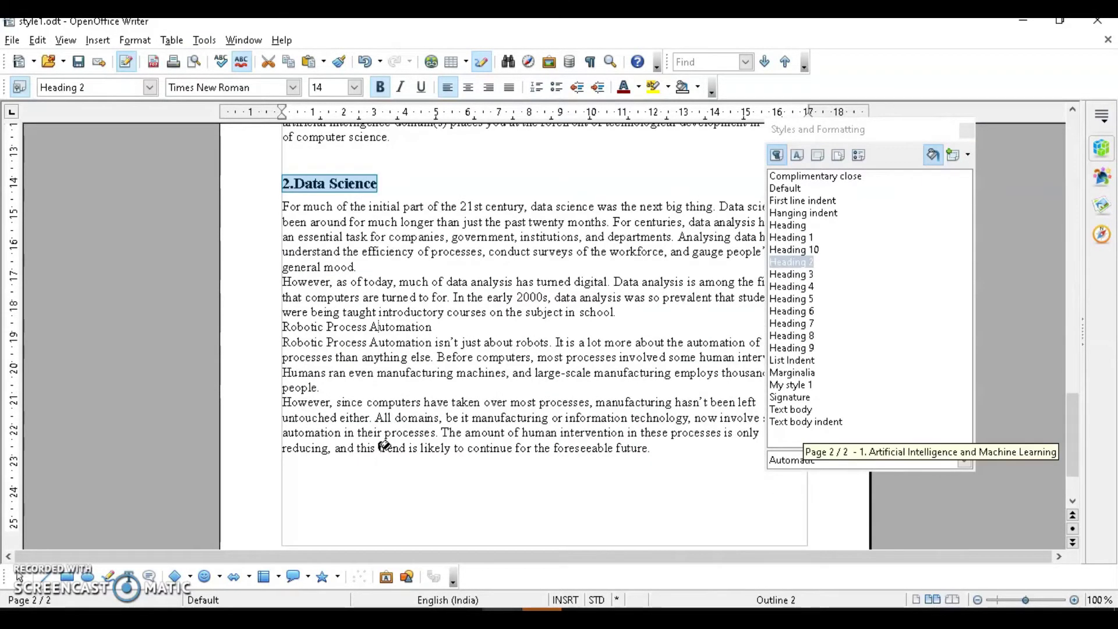
{"action": "left_click", "coordinate": [321, 379]}
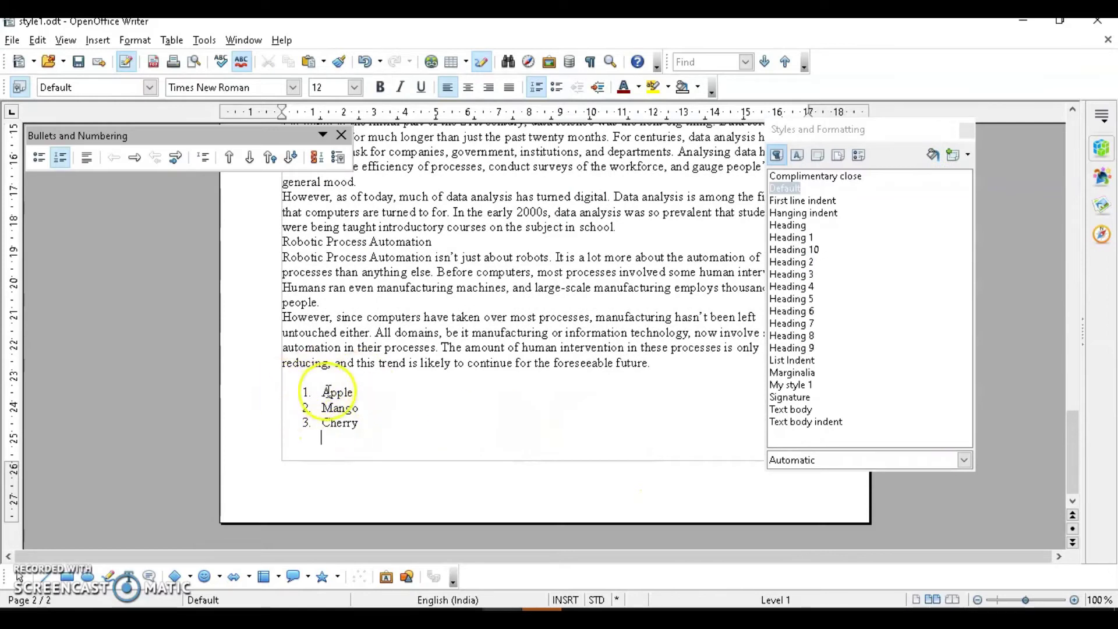
{"action": "left_click_drag", "start_coordinate": [321, 392], "coordinate": [373, 422]}
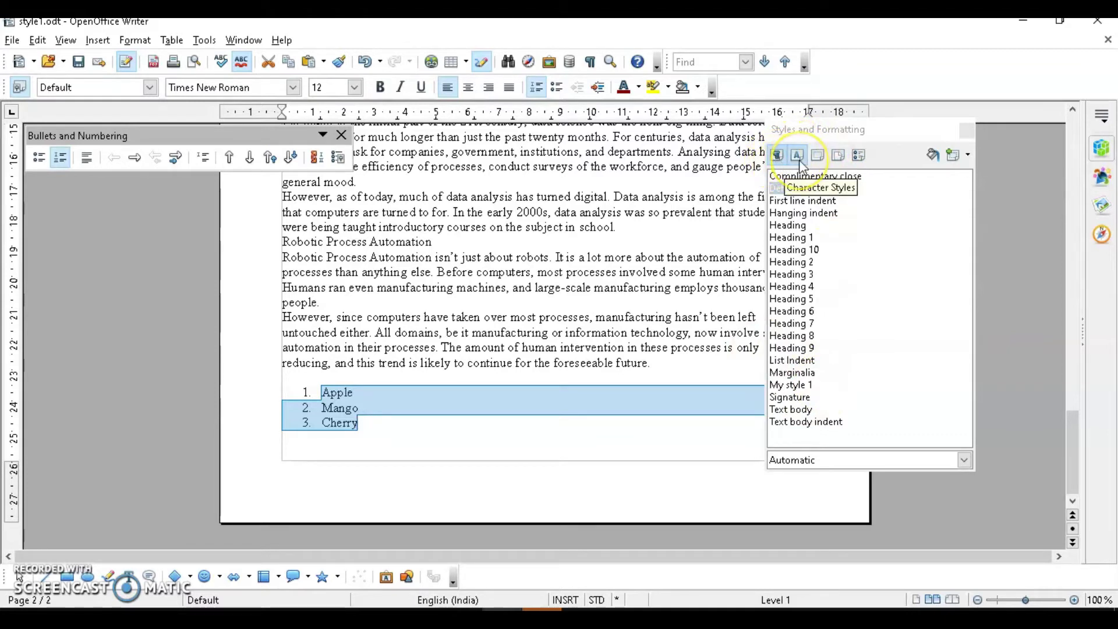
{"action": "left_click", "coordinate": [858, 155]}
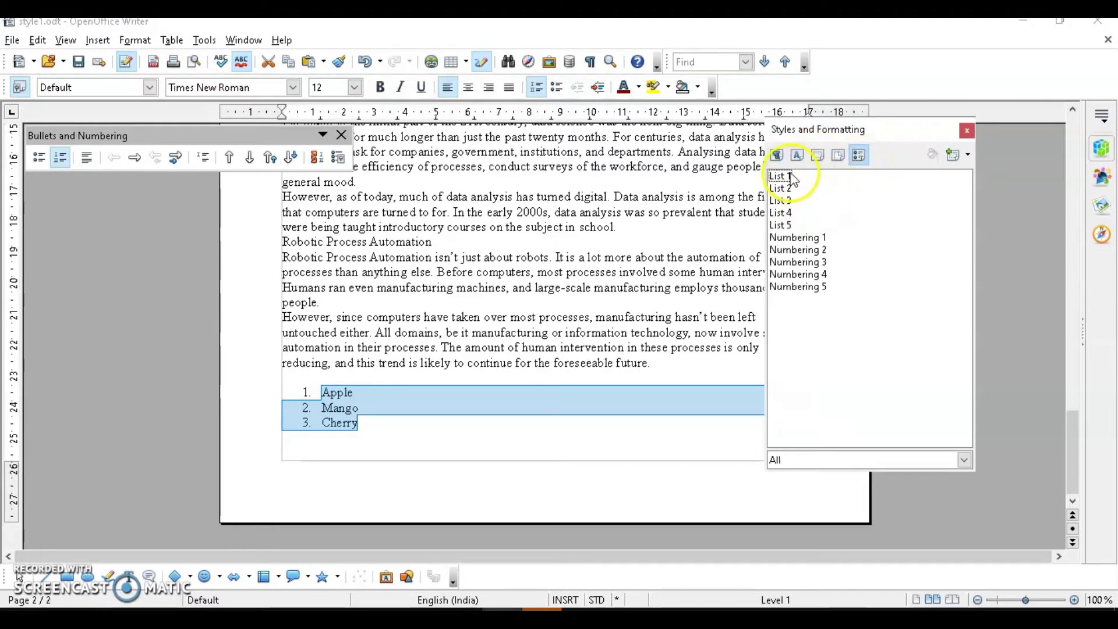
{"action": "double_click", "coordinate": [781, 225]}
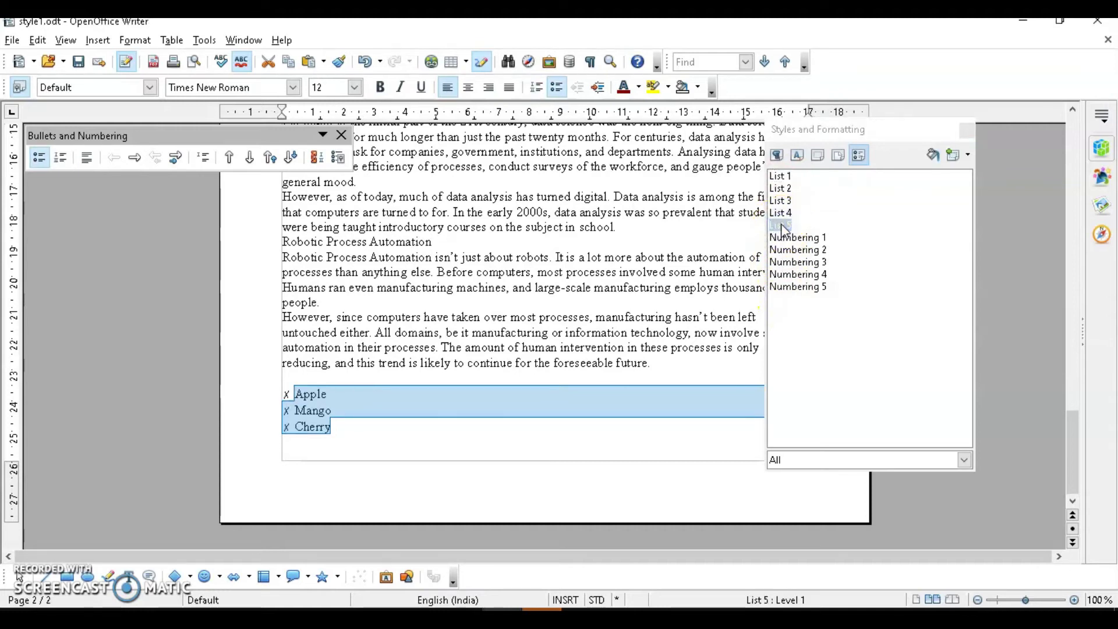
{"action": "double_click", "coordinate": [781, 213]}
{"action": "double_click", "coordinate": [781, 200]}
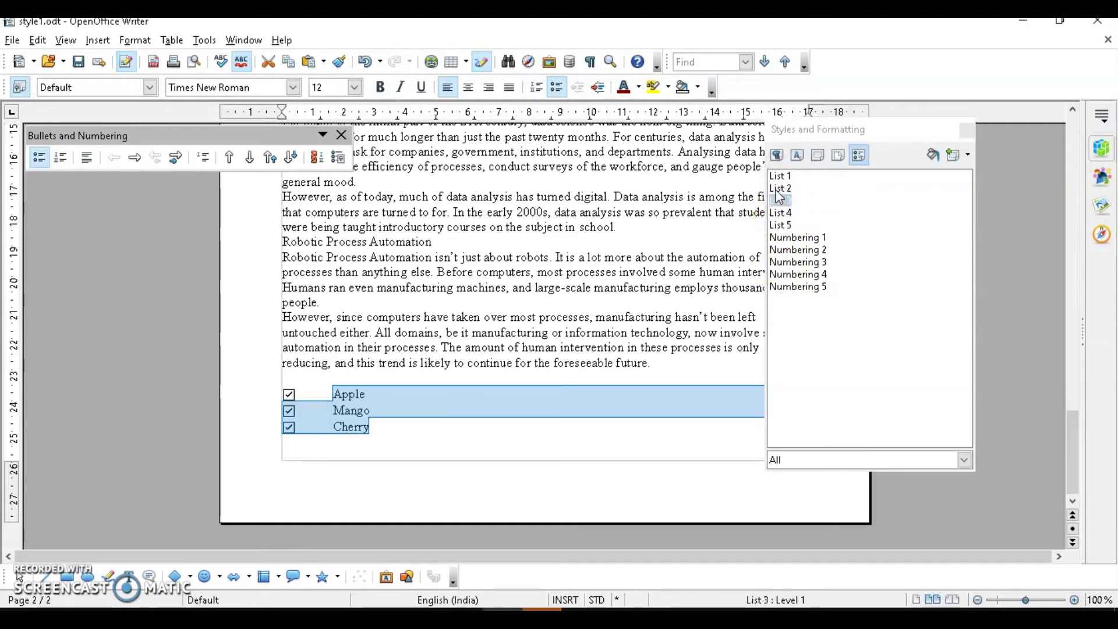
{"action": "double_click", "coordinate": [780, 188]}
{"action": "double_click", "coordinate": [781, 176]}
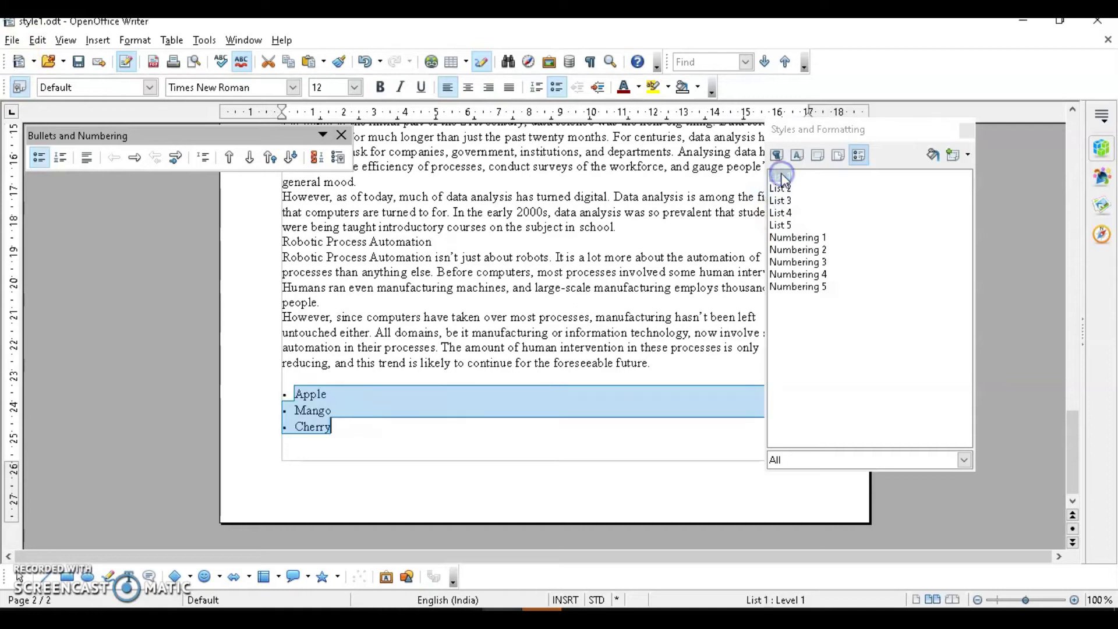
{"action": "double_click", "coordinate": [798, 286]}
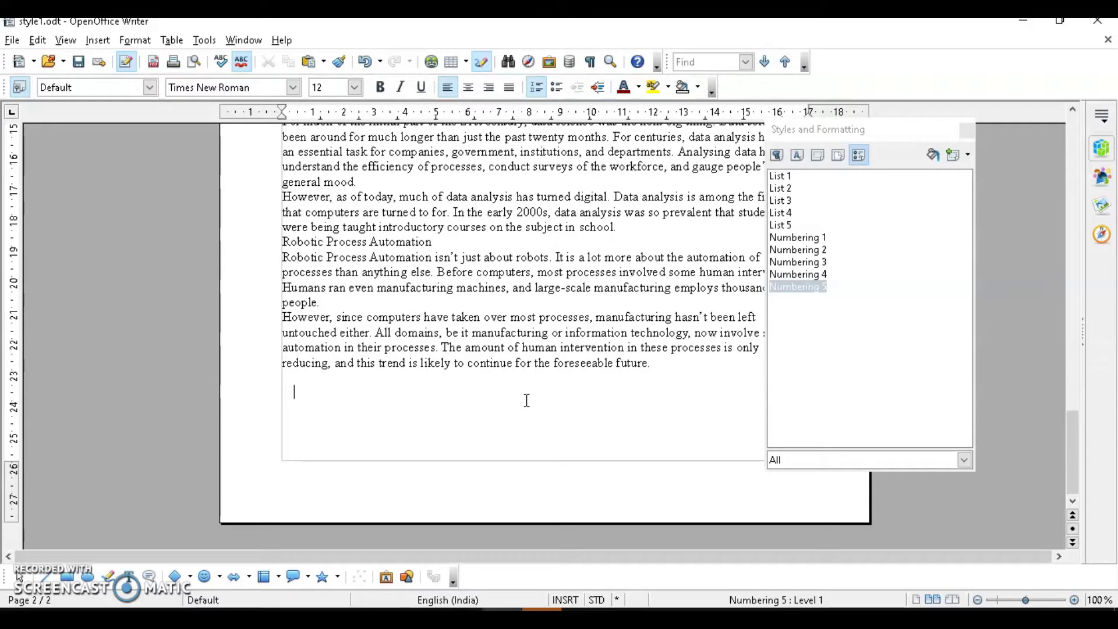
- Remove the functions assigned to the Alt+2 and Alt+1 shortcuts in Writer's keyboard customisation
{"action": "left_click", "coordinate": [205, 40]}
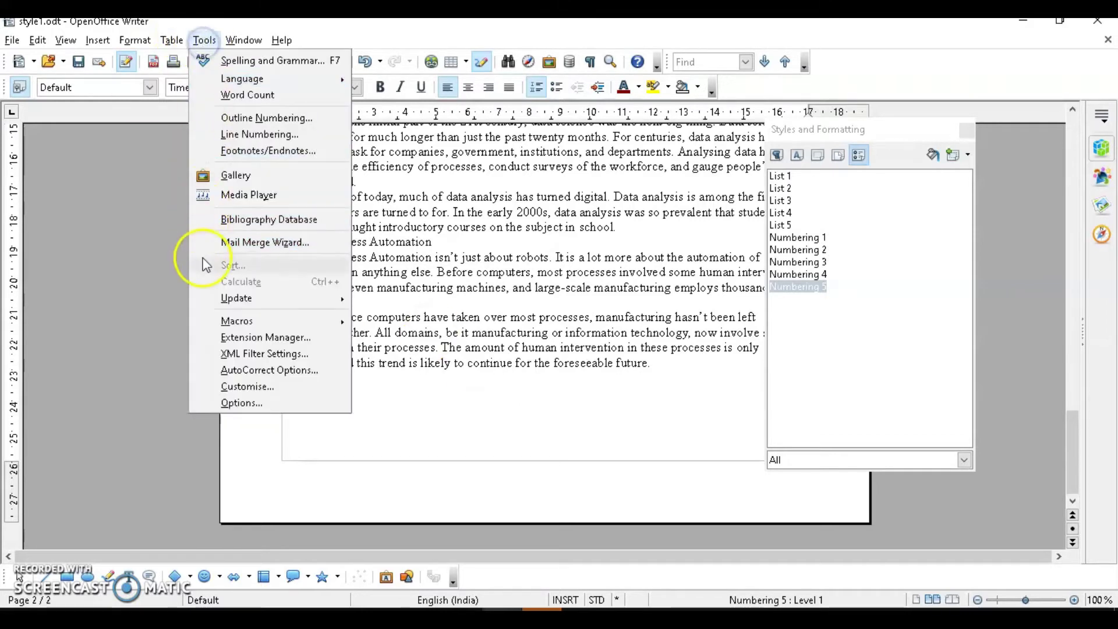
{"action": "left_click", "coordinate": [257, 385]}
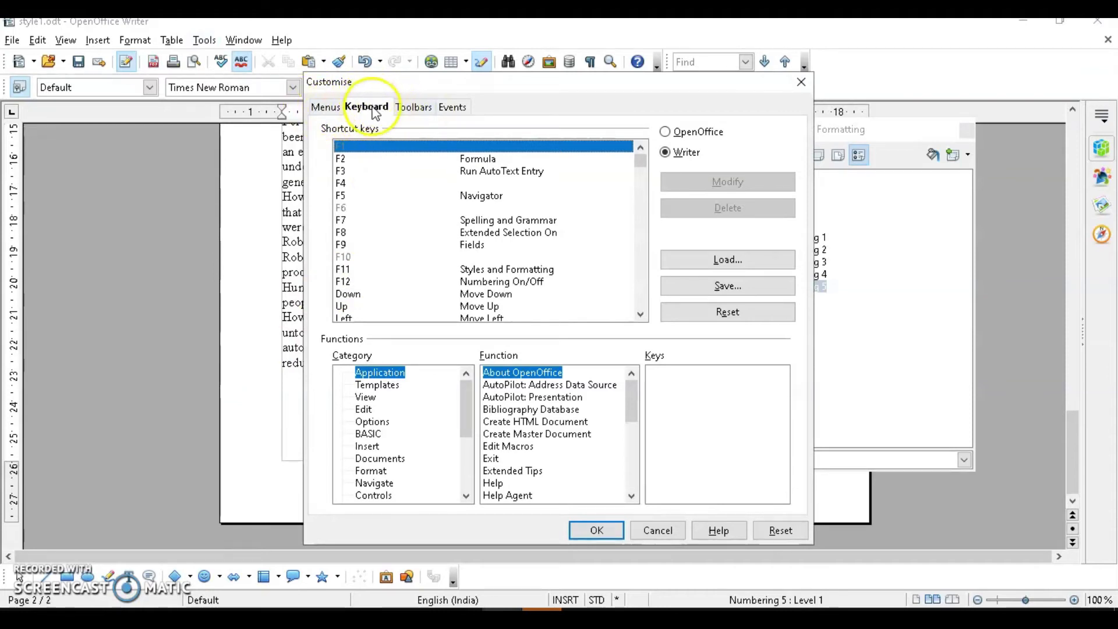
{"action": "scroll", "coordinate": [390, 245], "scroll_direction": "down", "scroll_amount": 20}
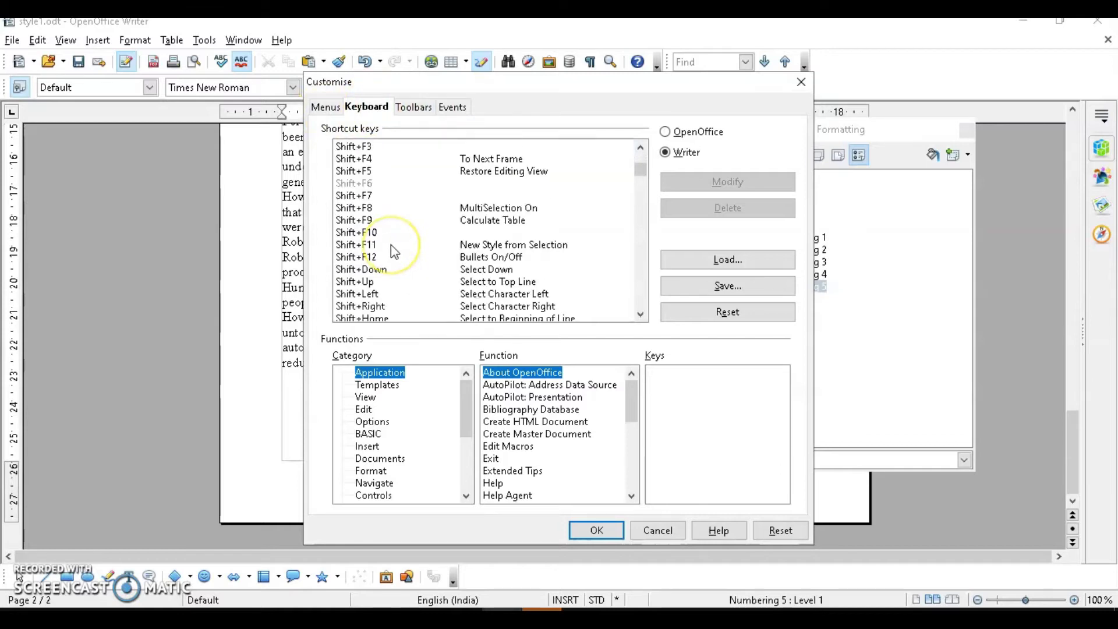
{"action": "scroll", "coordinate": [391, 244], "scroll_direction": "down", "scroll_amount": 20}
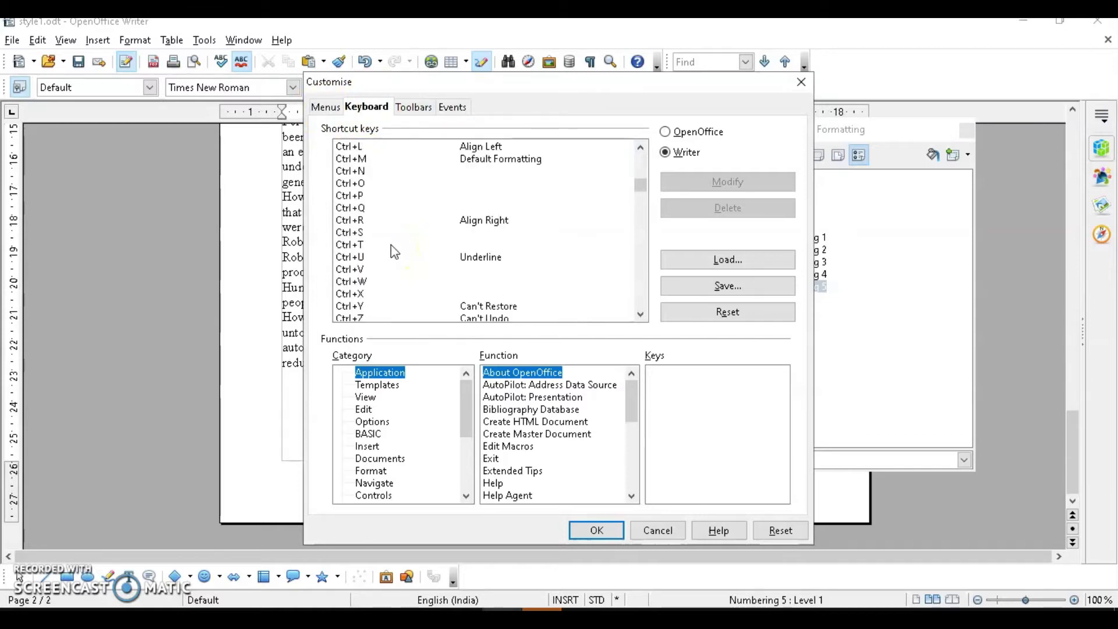
{"action": "scroll", "coordinate": [390, 245], "scroll_direction": "down", "scroll_amount": 20}
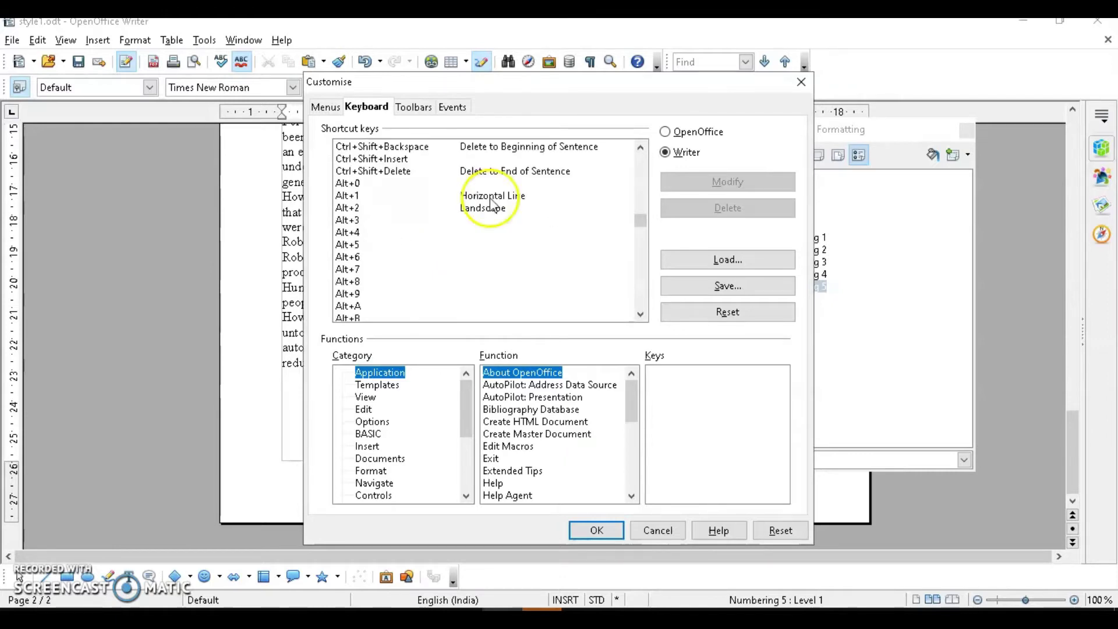
{"action": "left_click", "coordinate": [490, 212]}
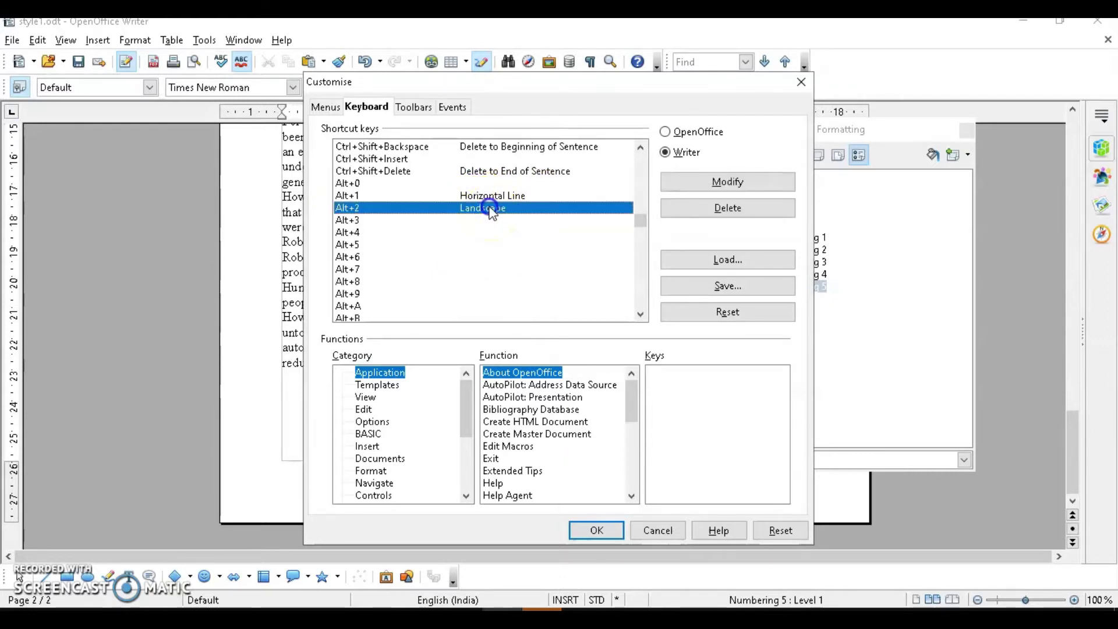
{"action": "left_click", "coordinate": [727, 209]}
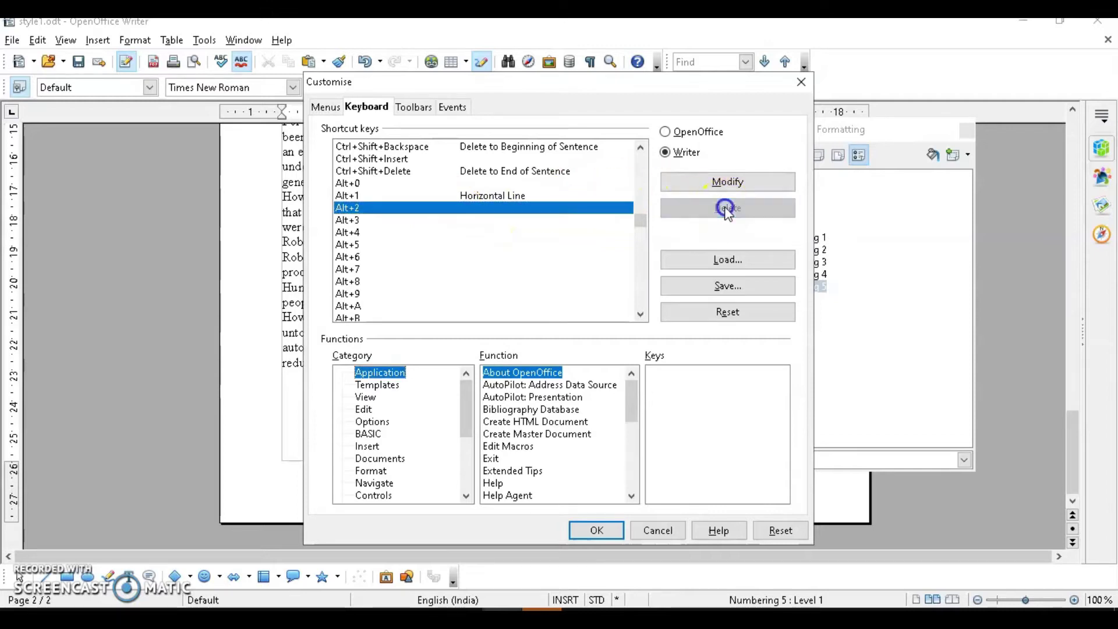
{"action": "left_click", "coordinate": [419, 196]}
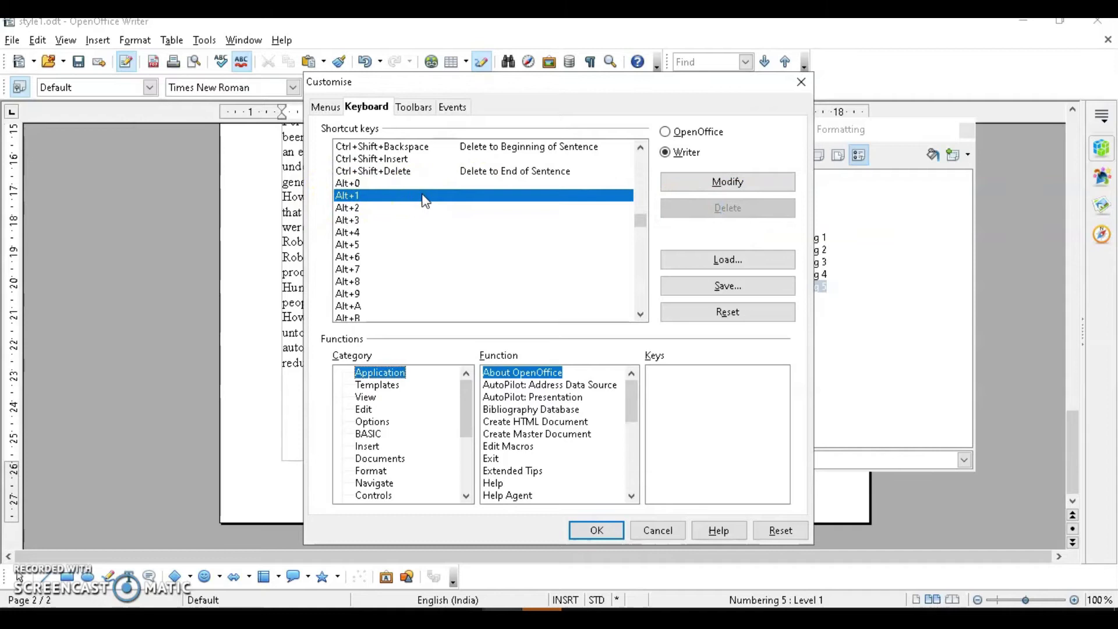
- Assign the Landscape page style to the Alt+1 shortcut
{"action": "scroll", "coordinate": [356, 428], "scroll_direction": "down", "scroll_amount": 3}
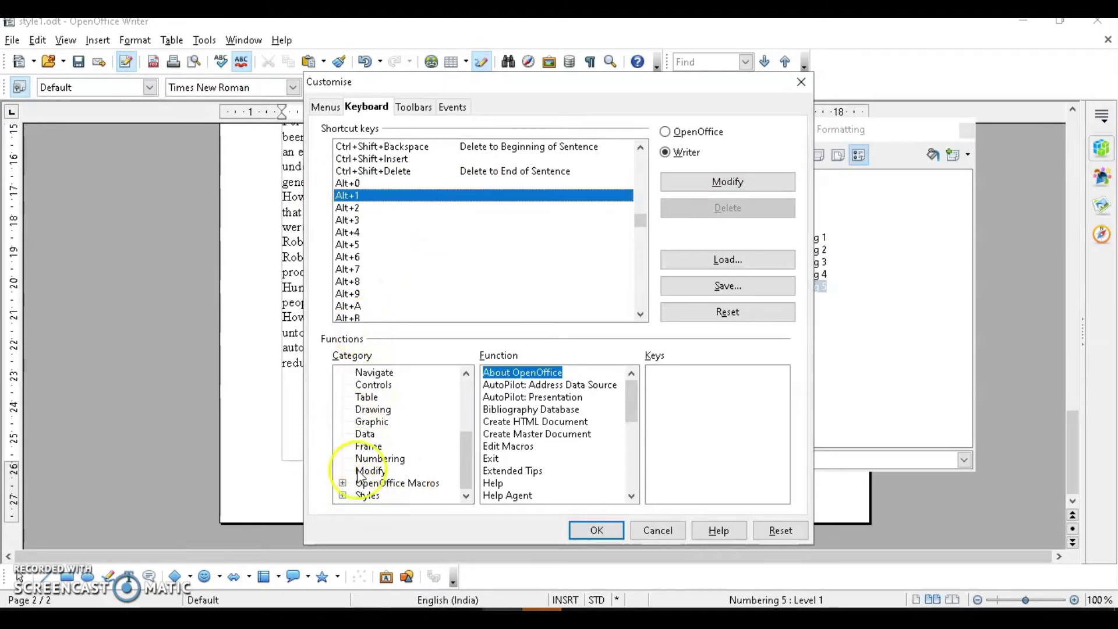
{"action": "left_click", "coordinate": [342, 495]}
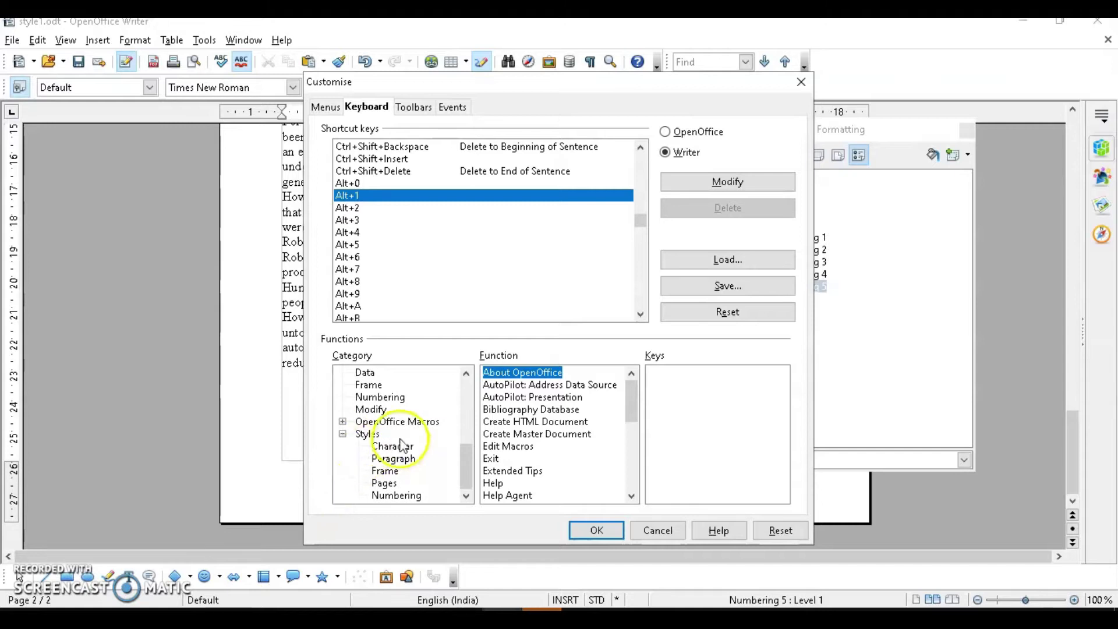
{"action": "left_click", "coordinate": [386, 484]}
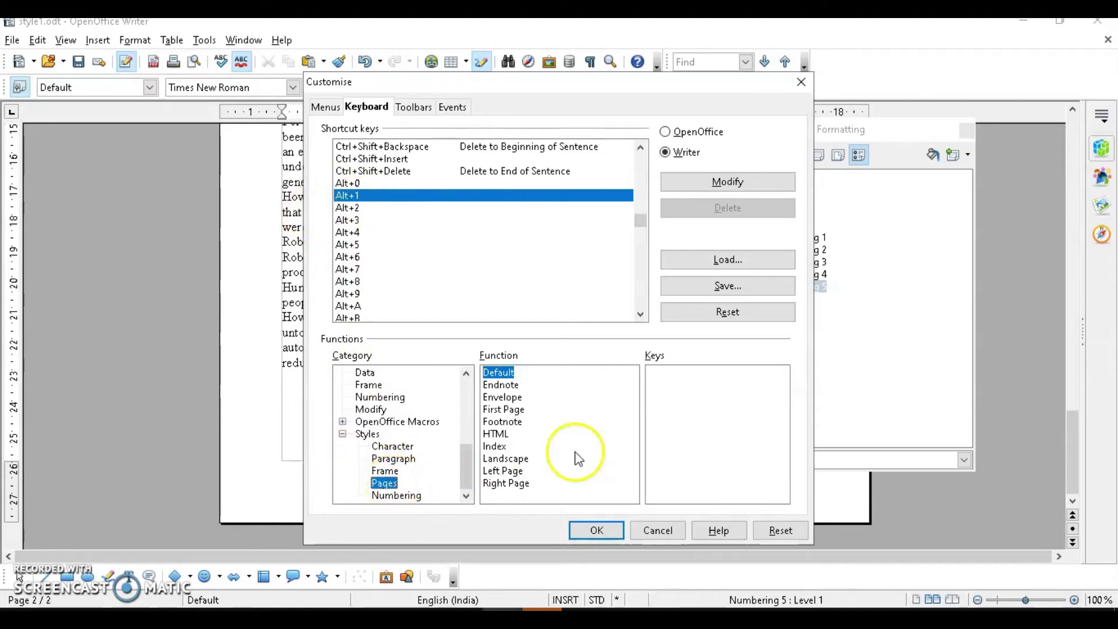
{"action": "left_click", "coordinate": [505, 458]}
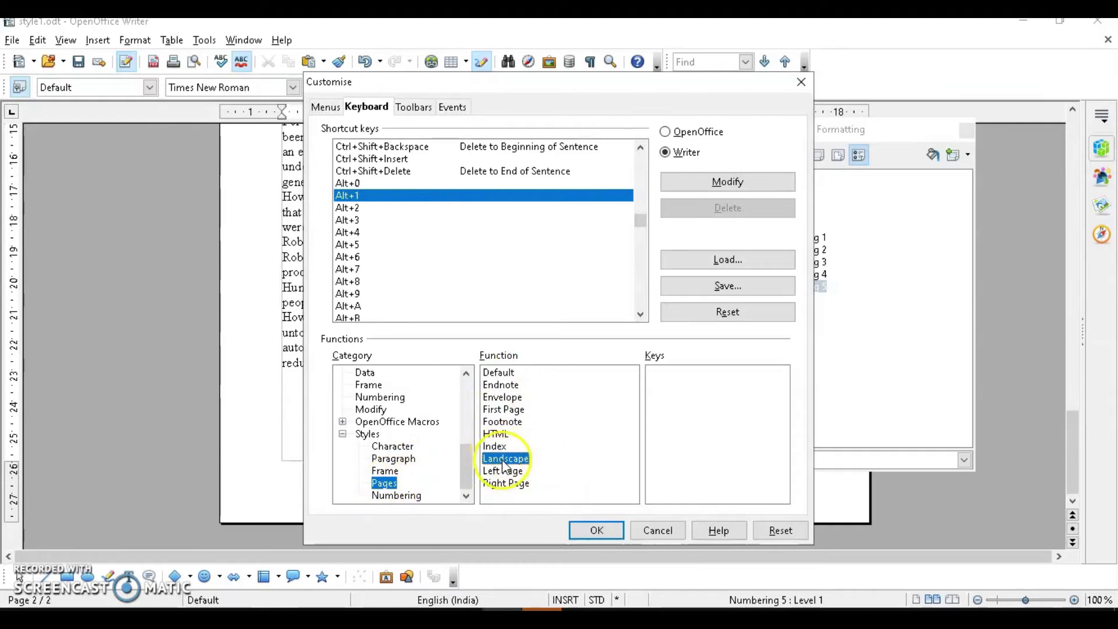
{"action": "left_click", "coordinate": [728, 182]}
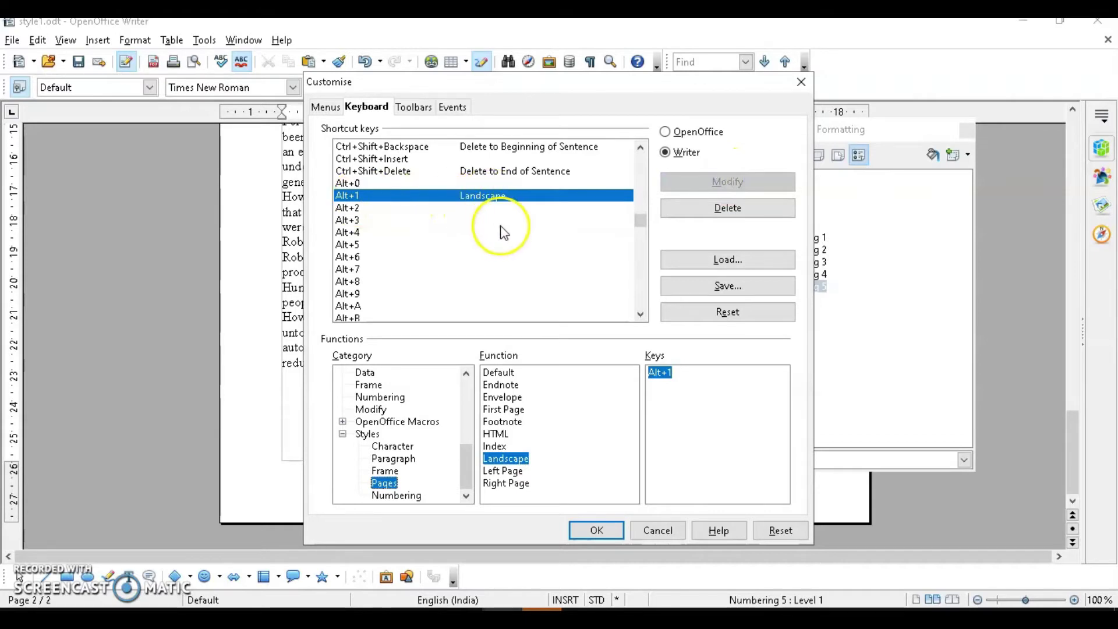
- Confirm the keyboard customisation that assigns the Landscape page style to Alt+1
{"action": "left_click", "coordinate": [600, 531]}
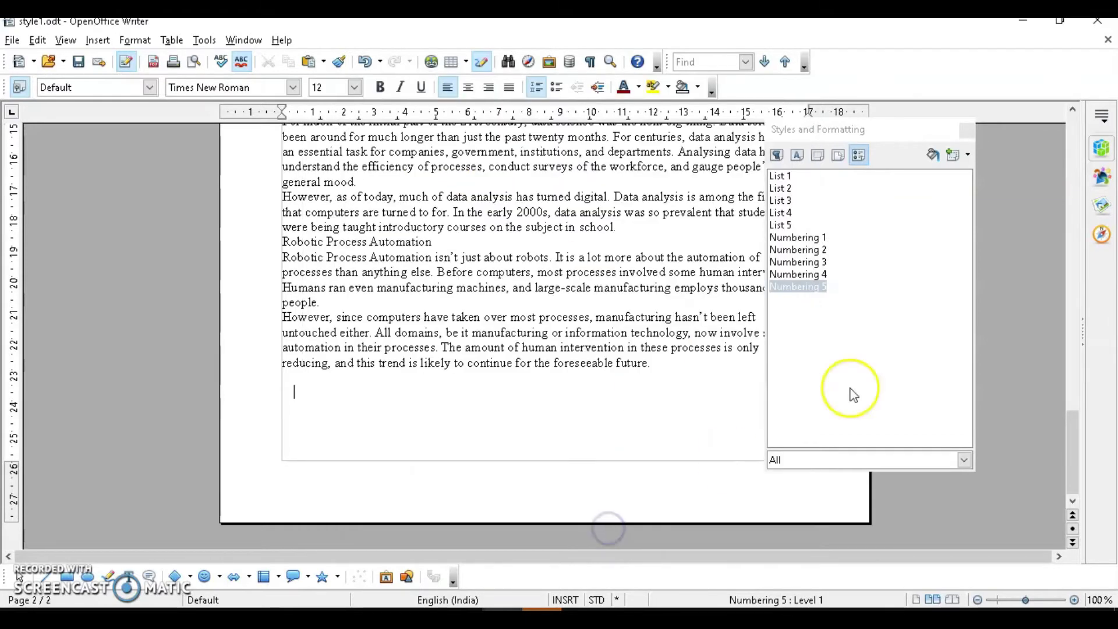
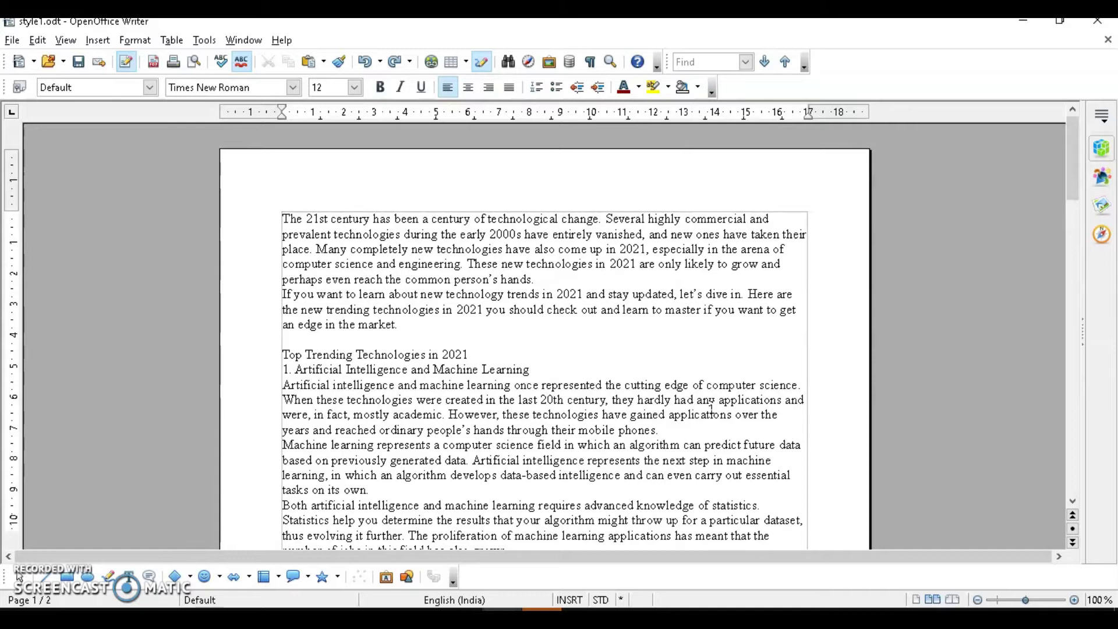
- Start a new paragraph style and name it mystyle3
{"action": "key", "text": "F11"}
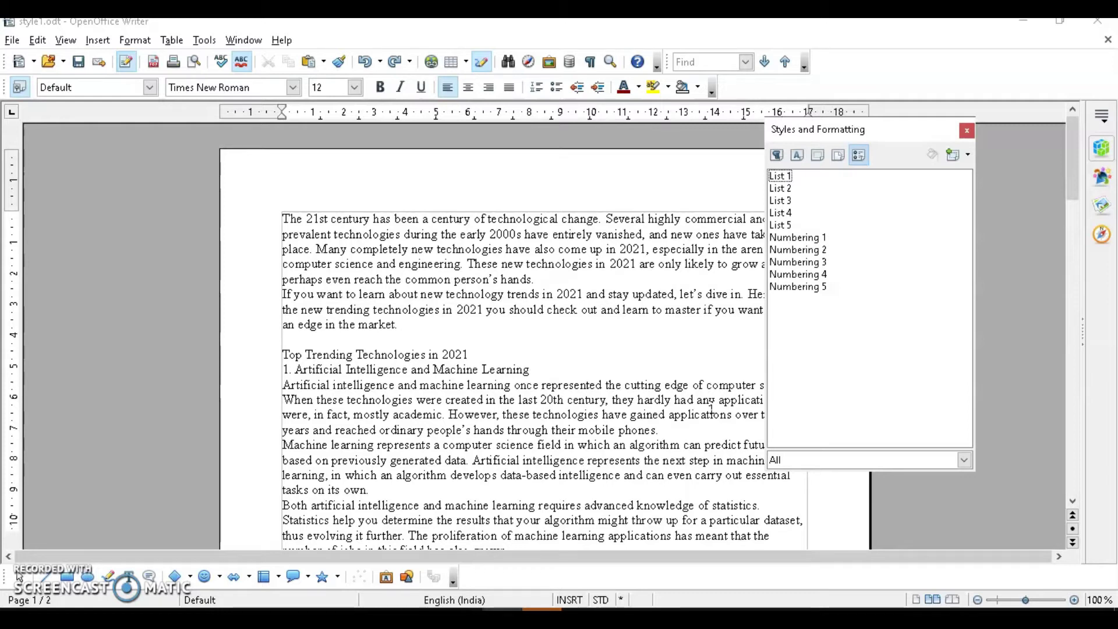
{"action": "left_click", "coordinate": [777, 155]}
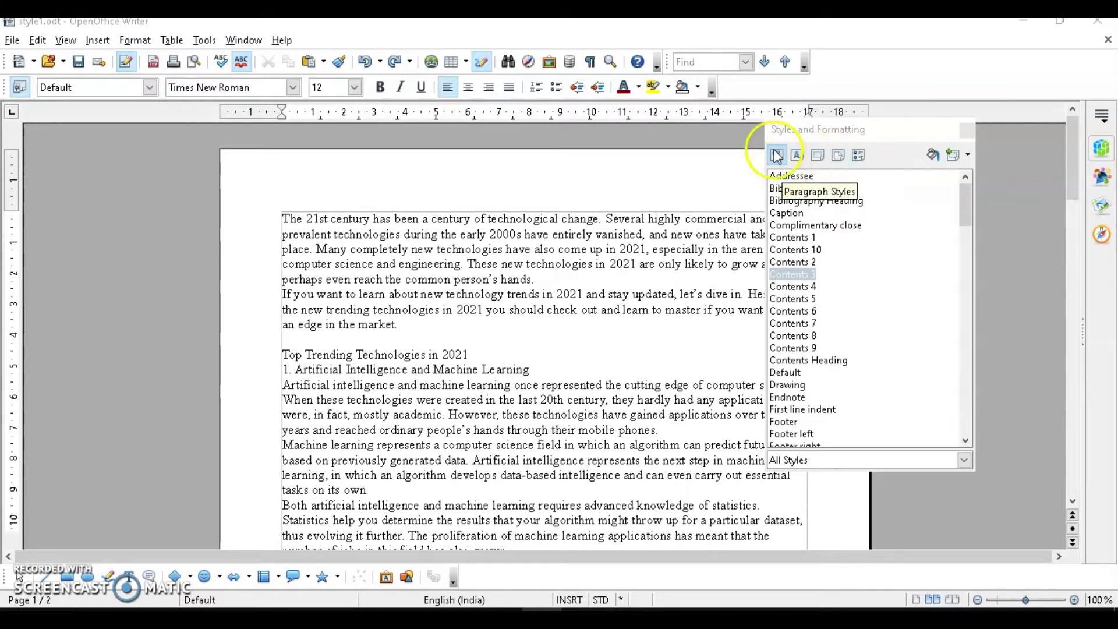
{"action": "right_click", "coordinate": [858, 291]}
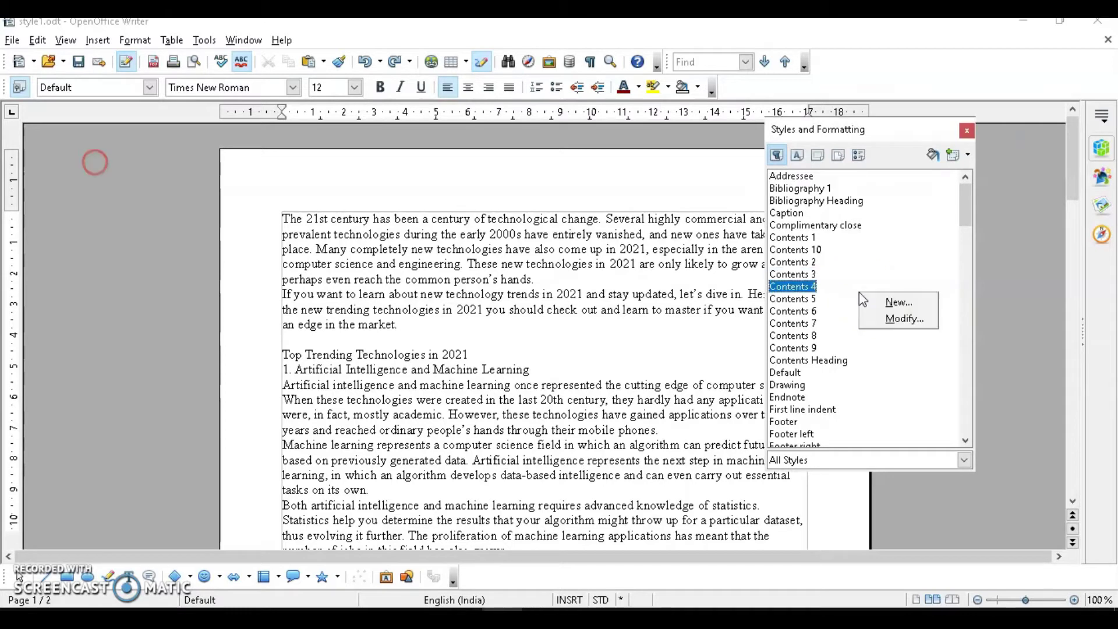
{"action": "left_click", "coordinate": [900, 303]}
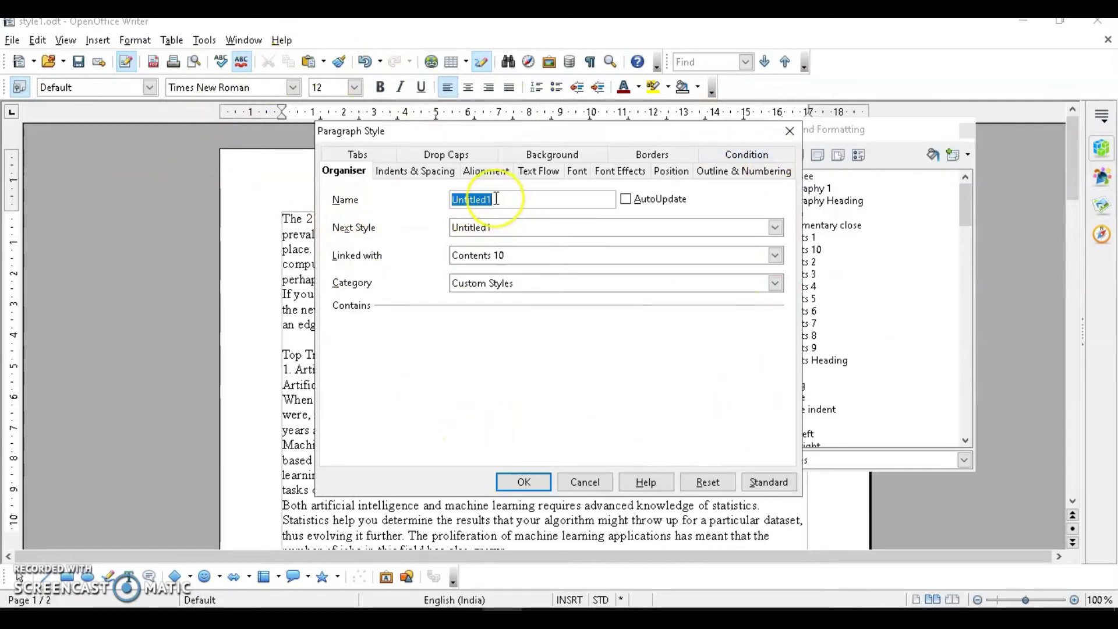
{"action": "type", "text": "mystyle3"}
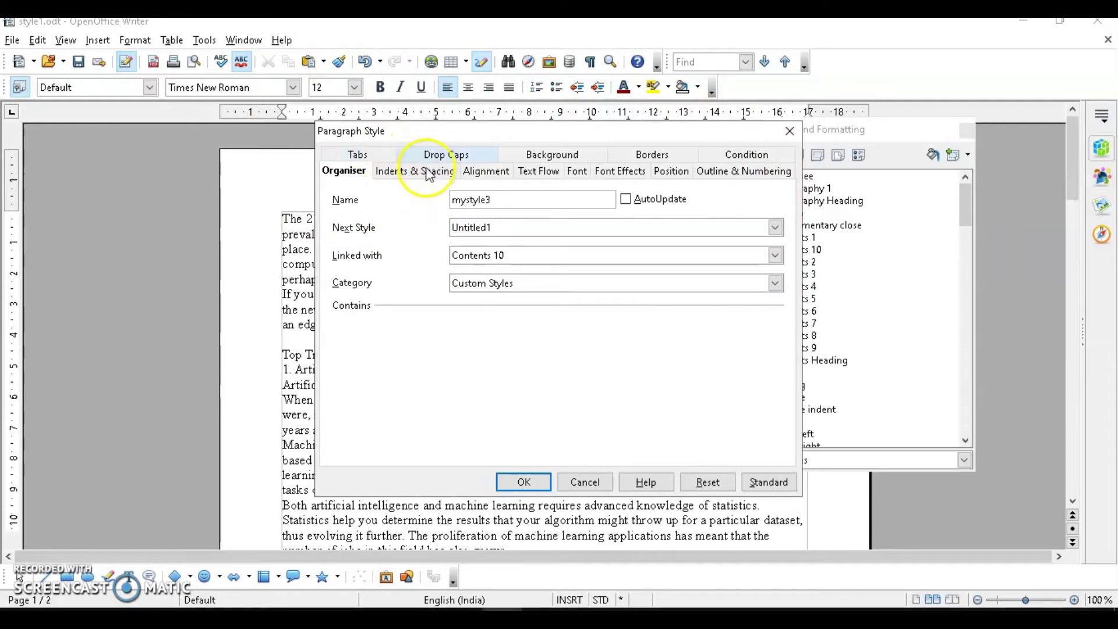
- Set mystyle3's spacing above and below the paragraph to 0.10 cm and its line spacing to 1.5 lines
{"action": "left_click", "coordinate": [427, 169]}
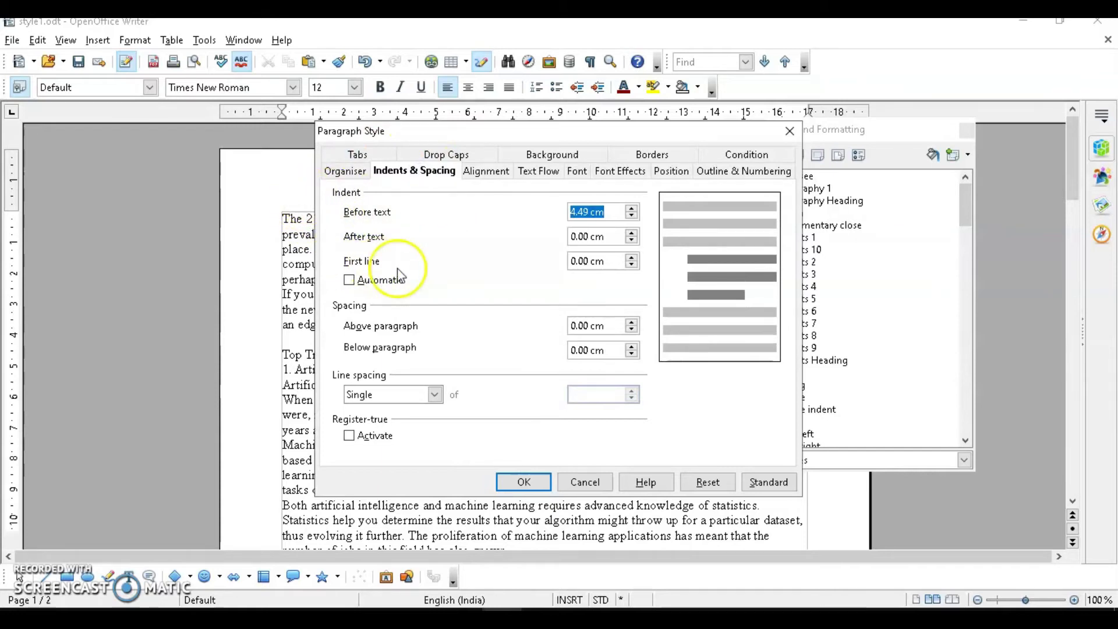
{"action": "left_click", "coordinate": [632, 322]}
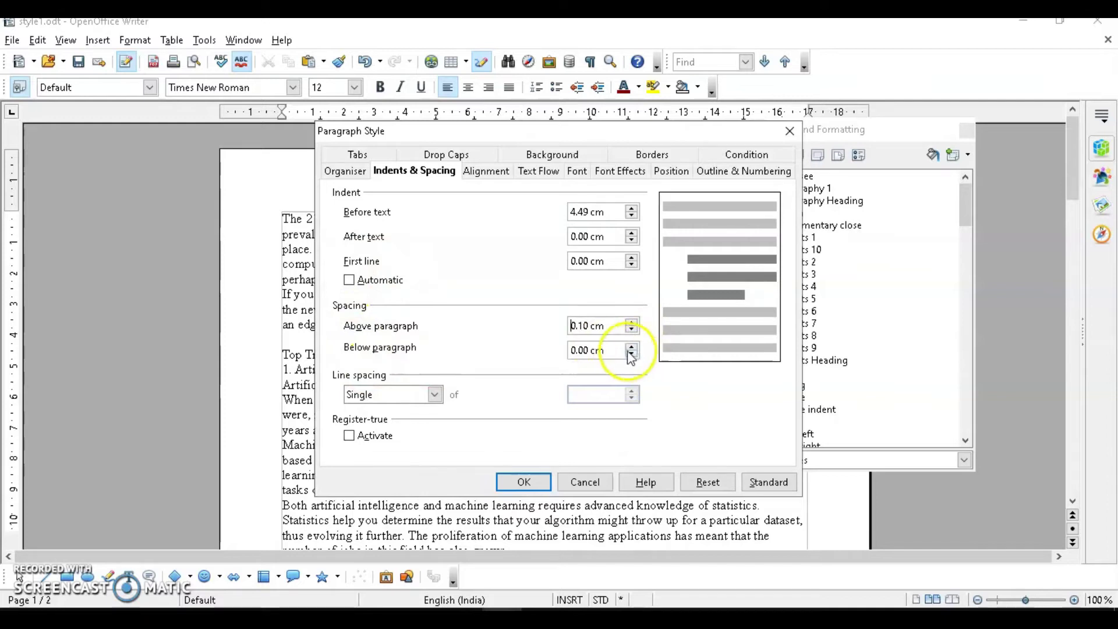
{"action": "left_click", "coordinate": [632, 348]}
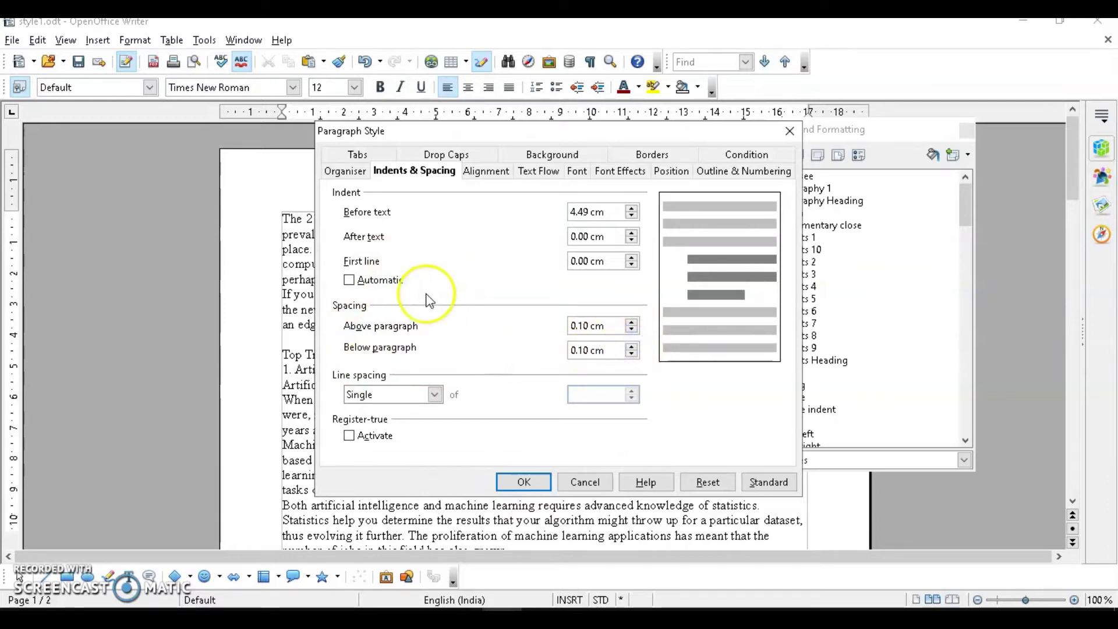
{"action": "left_click", "coordinate": [435, 396]}
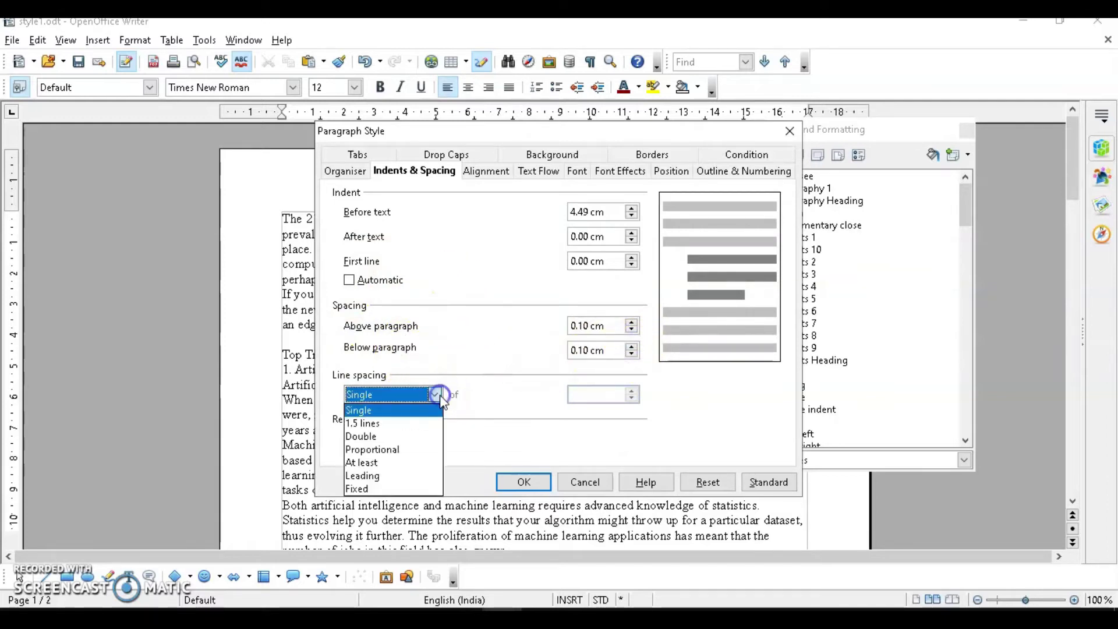
{"action": "left_click", "coordinate": [429, 434]}
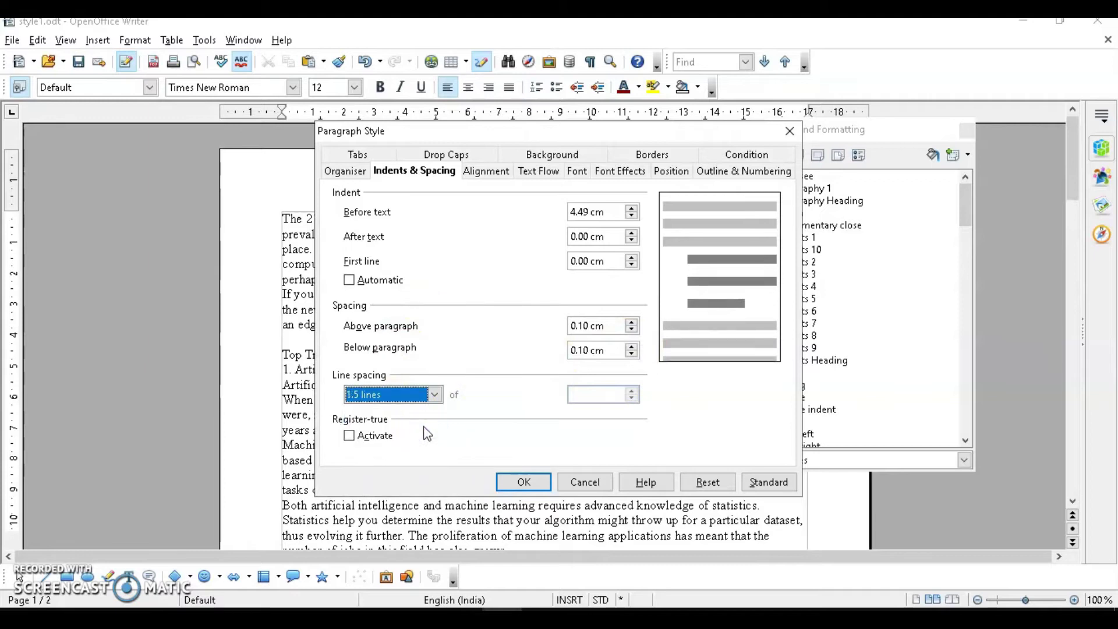
- Give mystyle3 a yellow-green background and the Wide Latin font in Bold Italic
{"action": "left_click", "coordinate": [542, 155]}
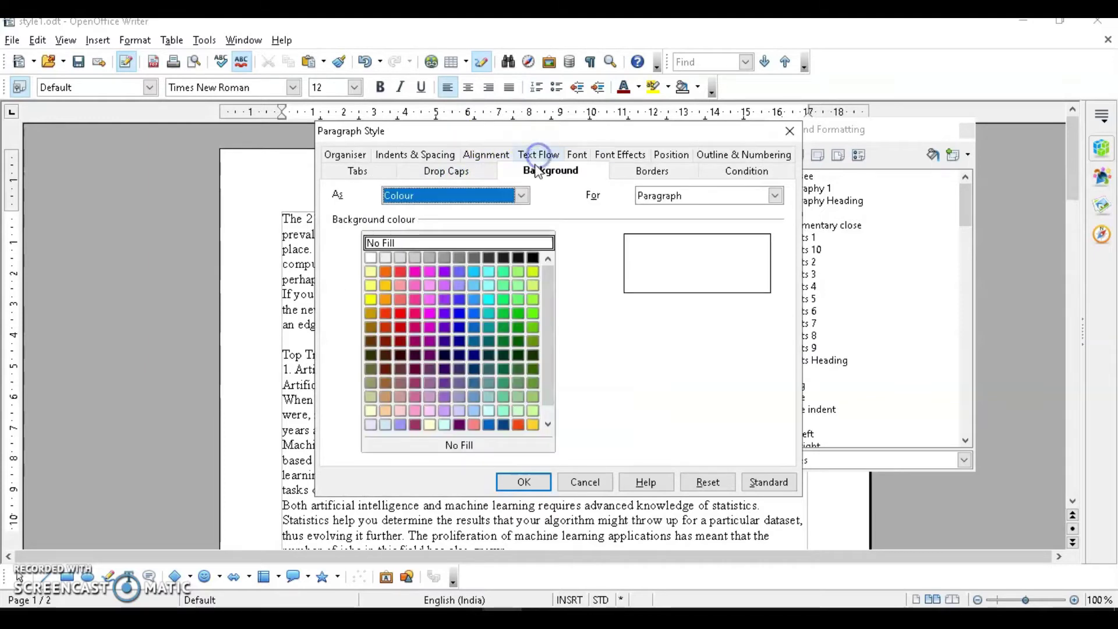
{"action": "left_click", "coordinate": [533, 272]}
{"action": "left_click", "coordinate": [589, 155]}
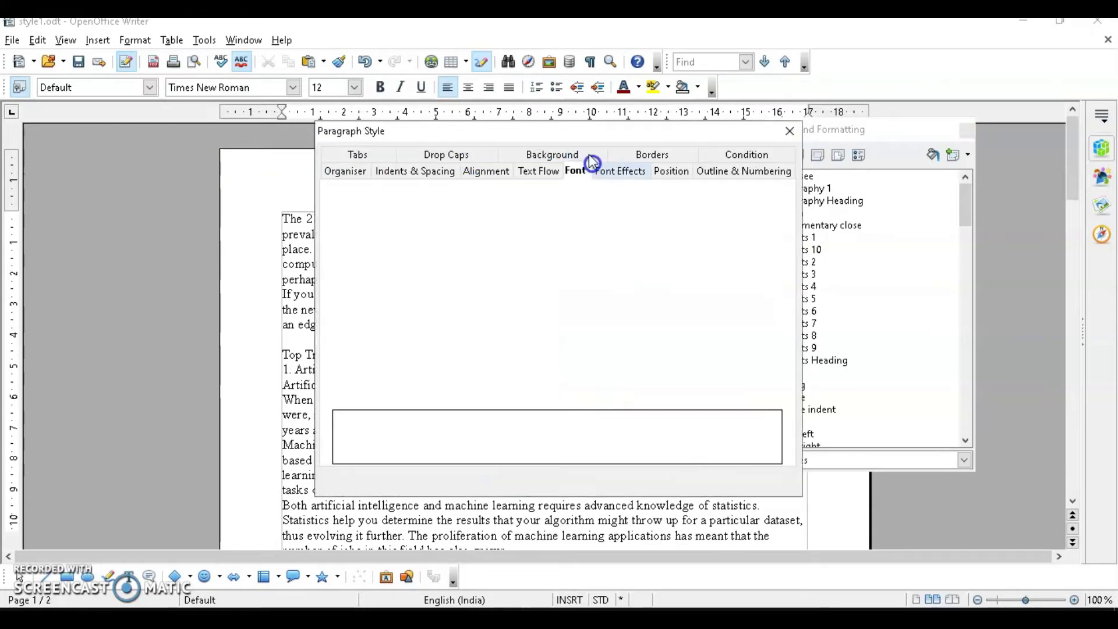
{"action": "type", "text": "Vivaldi"}
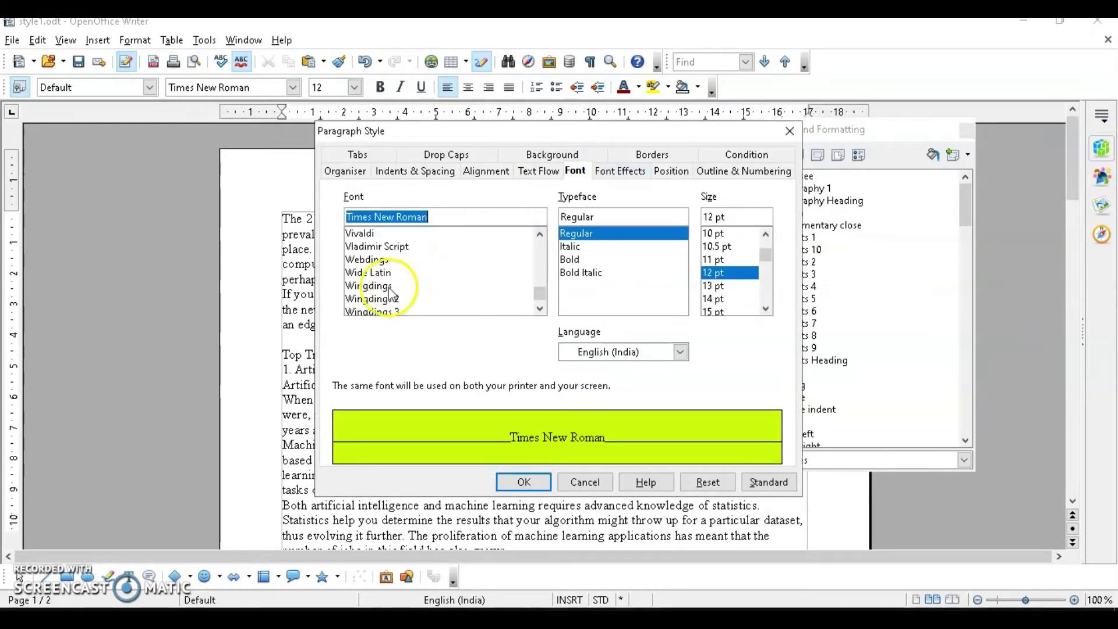
{"action": "left_click", "coordinate": [582, 246]}
{"action": "left_click", "coordinate": [385, 260]}
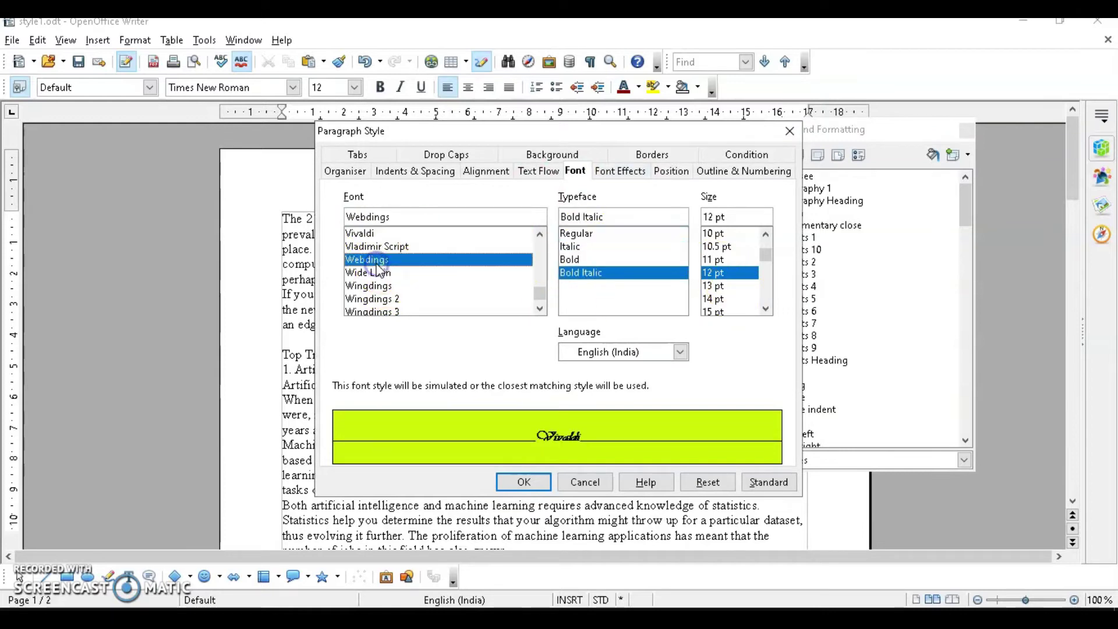
{"action": "left_click", "coordinate": [388, 273]}
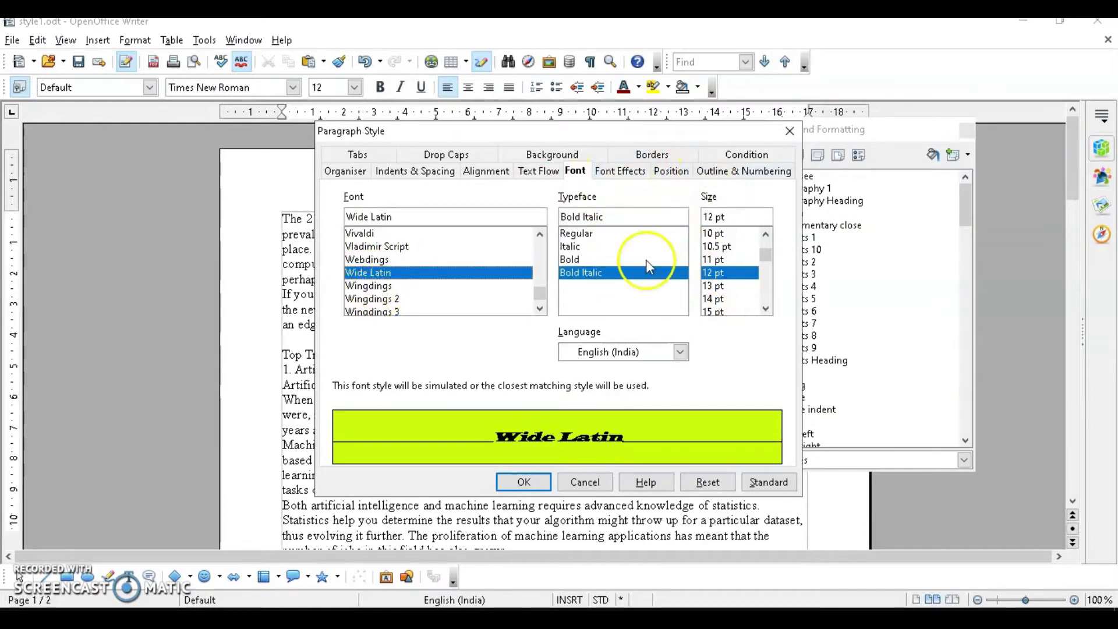
- Set mystyle3's alignment to Justified and save the new style
{"action": "left_click", "coordinate": [488, 171]}
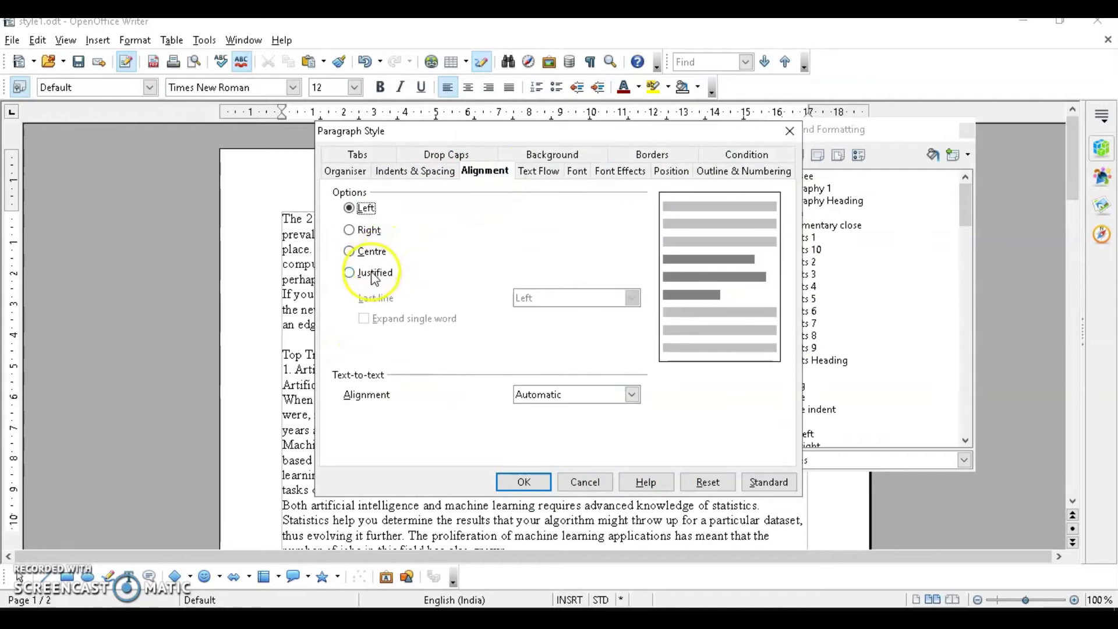
{"action": "left_click", "coordinate": [376, 272]}
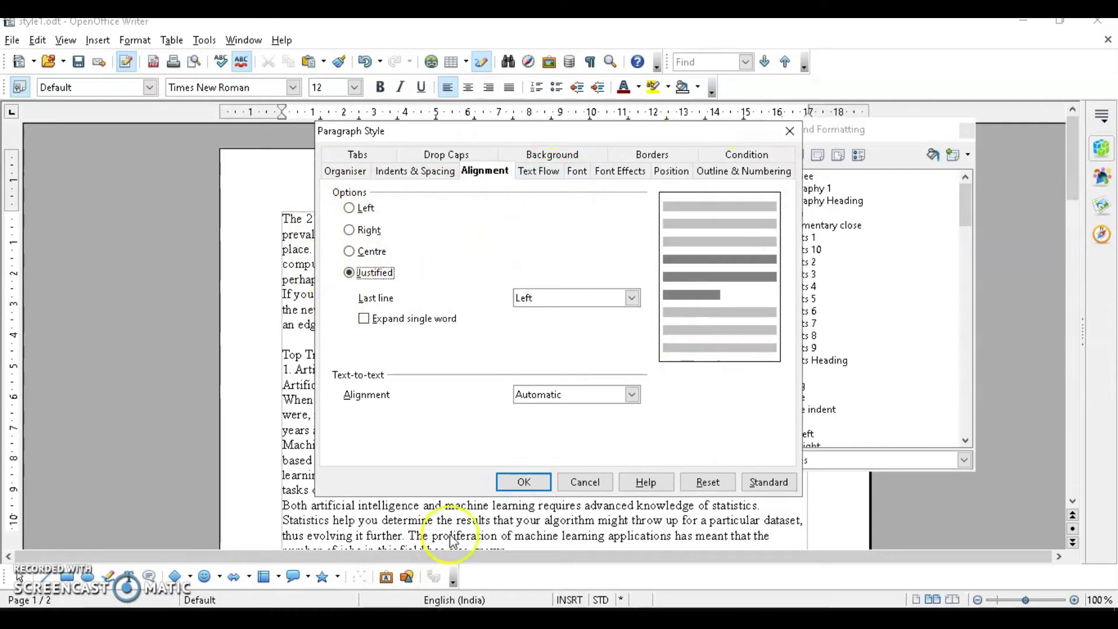
{"action": "left_click", "coordinate": [513, 482]}
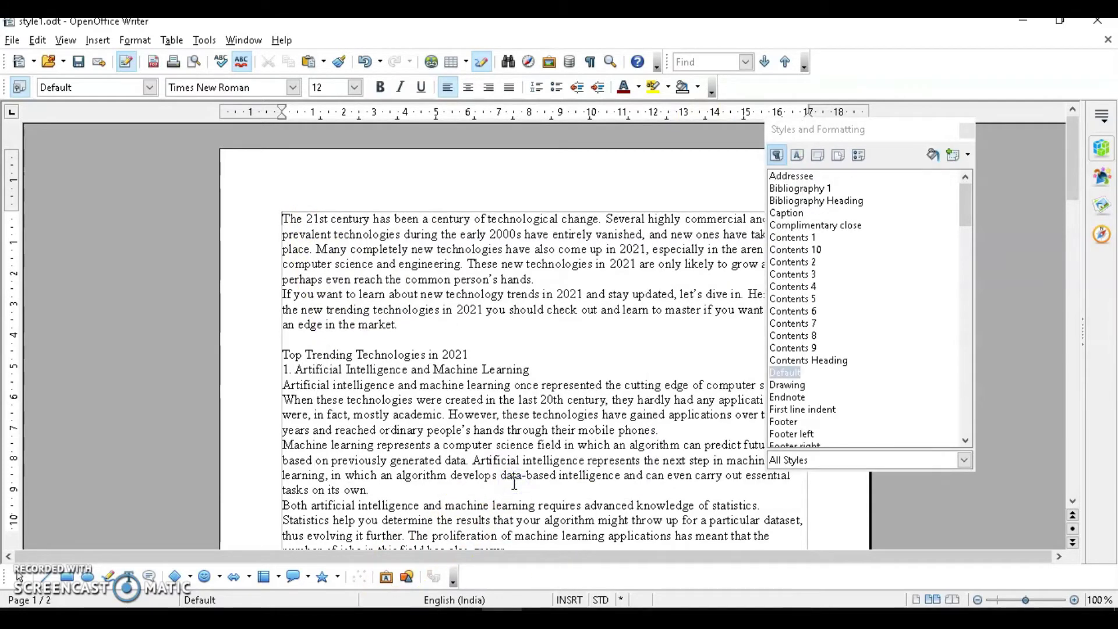
- Apply the mystyle3 paragraph style to the line "1. Artificial Intelligence and Machine Learning"
{"action": "scroll", "coordinate": [815, 329], "scroll_direction": "down", "scroll_amount": 4}
{"action": "scroll", "coordinate": [816, 330], "scroll_direction": "down", "scroll_amount": 15}
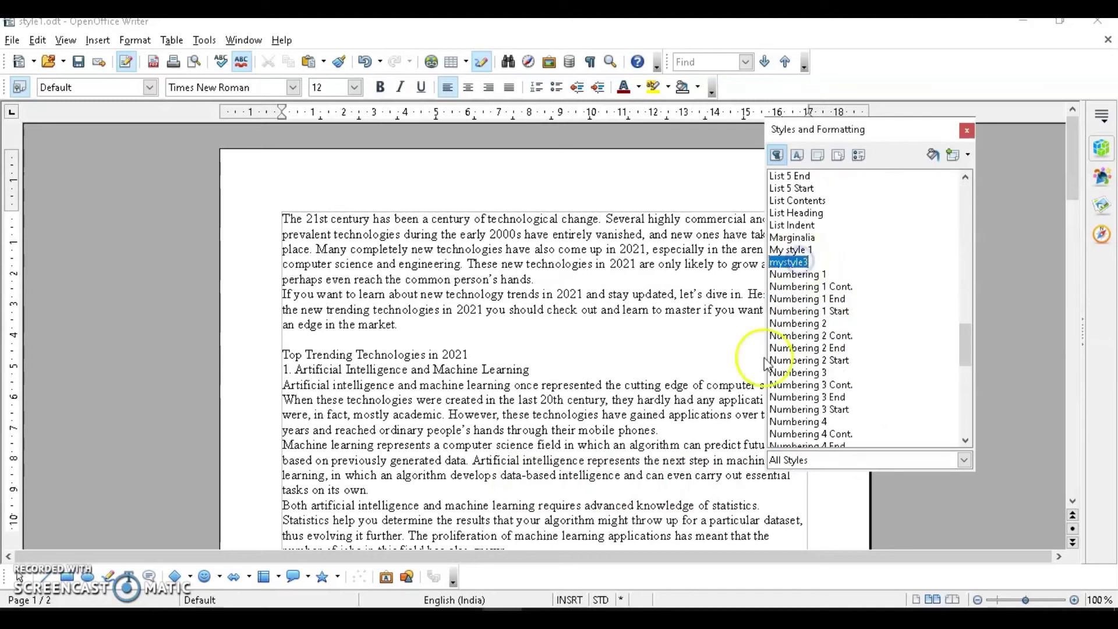
{"action": "left_click", "coordinate": [327, 370]}
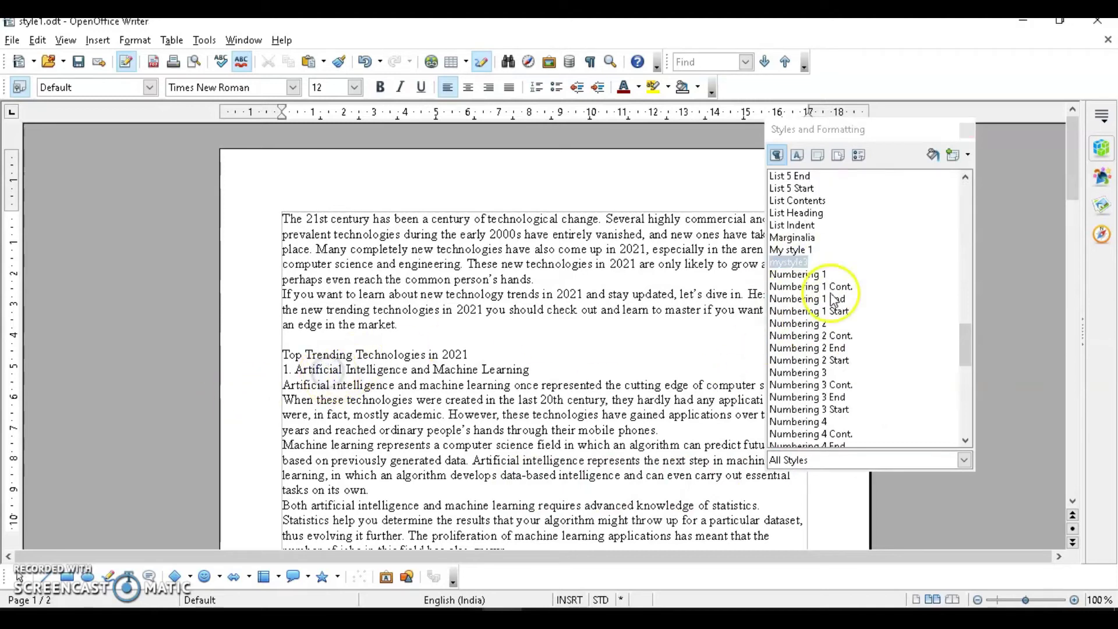
{"action": "double_click", "coordinate": [789, 262]}
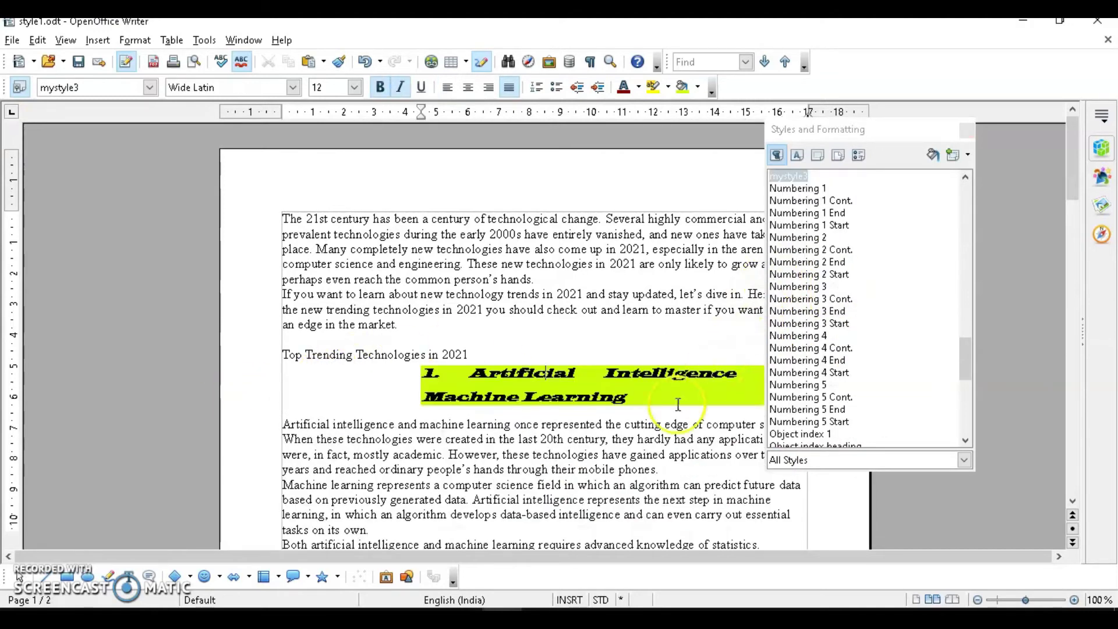
- Format the line "1. Artificial Intelligence and Machine Learning" as Heading 2, centred, in 18 pt Tw Cen MT Condensed
{"action": "triple_click", "coordinate": [526, 396]}
{"action": "key", "text": "ctrl+2"}
{"action": "left_click", "coordinate": [293, 88]}
{"action": "left_click", "coordinate": [326, 81]}
{"action": "left_click", "coordinate": [355, 88]}
{"action": "left_click", "coordinate": [317, 163]}
{"action": "left_click", "coordinate": [468, 88]}
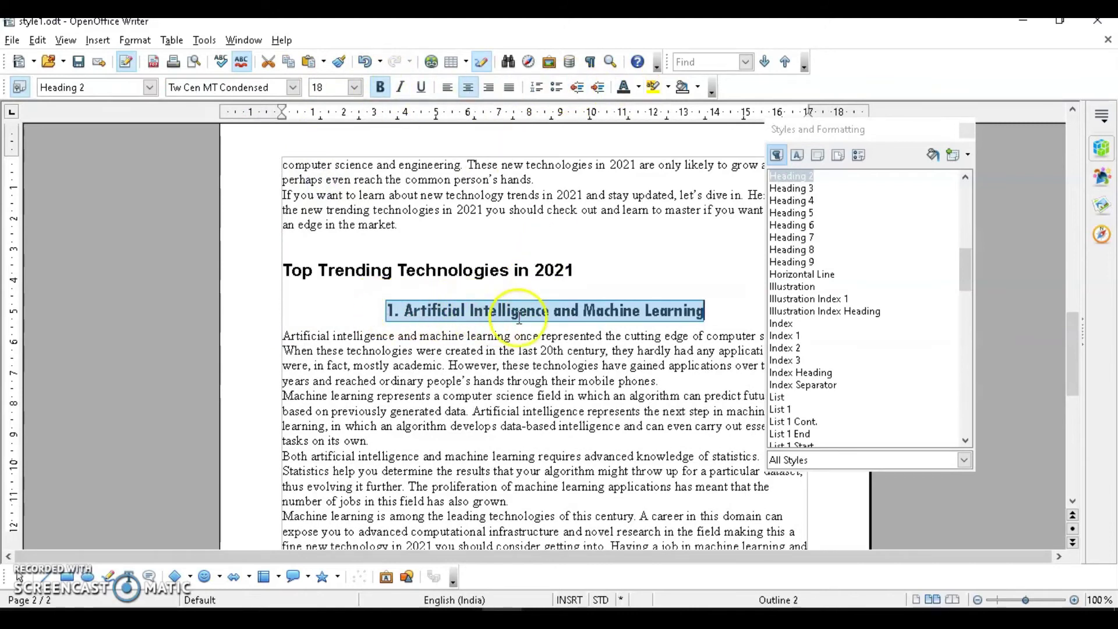
- Create a paragraph style named p1 from the selected "1. Artificial Intelligence and Machine Learning" heading
{"action": "key", "text": "shift+F11"}
{"action": "type", "text": "p1"}
{"action": "key", "text": "Return"}
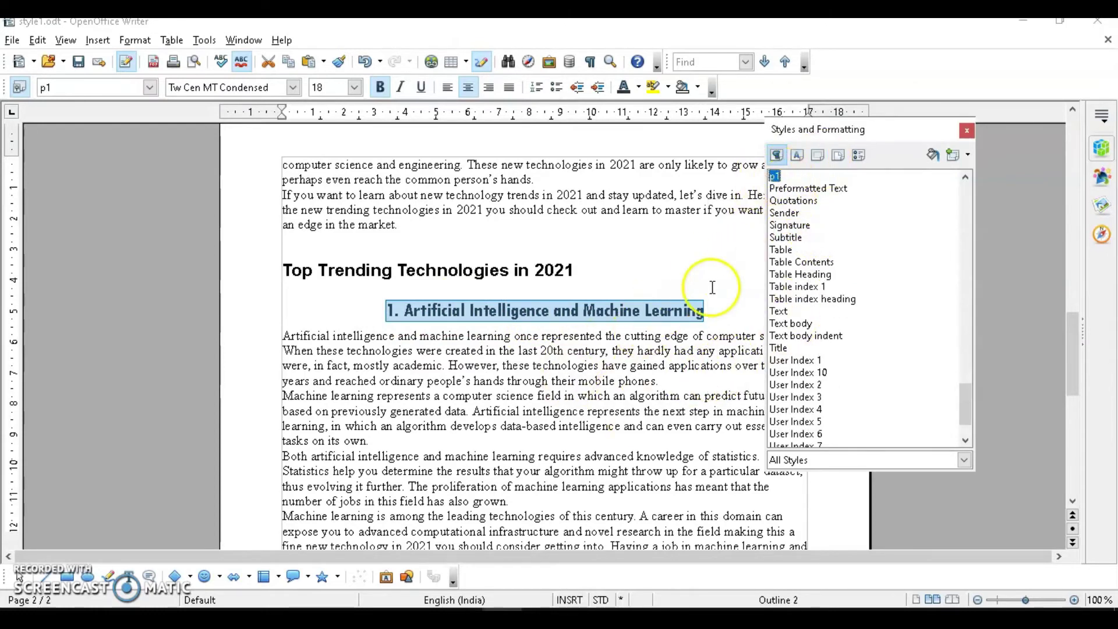
- Apply the p1 paragraph style to the "2.Data Science" heading
{"action": "scroll", "coordinate": [656, 362], "scroll_direction": "down", "scroll_amount": 5}
{"action": "left_click", "coordinate": [332, 460]}
{"action": "scroll", "coordinate": [814, 181], "scroll_direction": "down", "scroll_amount": 15}
{"action": "scroll", "coordinate": [798, 278], "scroll_direction": "down", "scroll_amount": 3}
{"action": "double_click", "coordinate": [779, 293]}
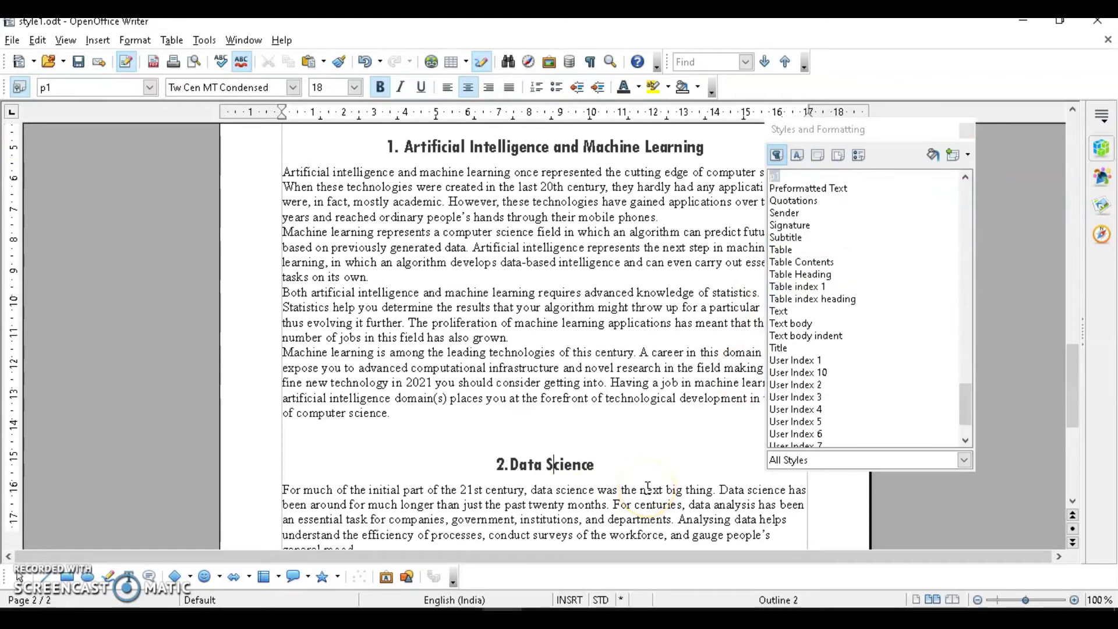
- Undo the use of the p1 style on both numbered headings
{"action": "key", "text": "ctrl+z"}
{"action": "key", "text": "ctrl+z"}
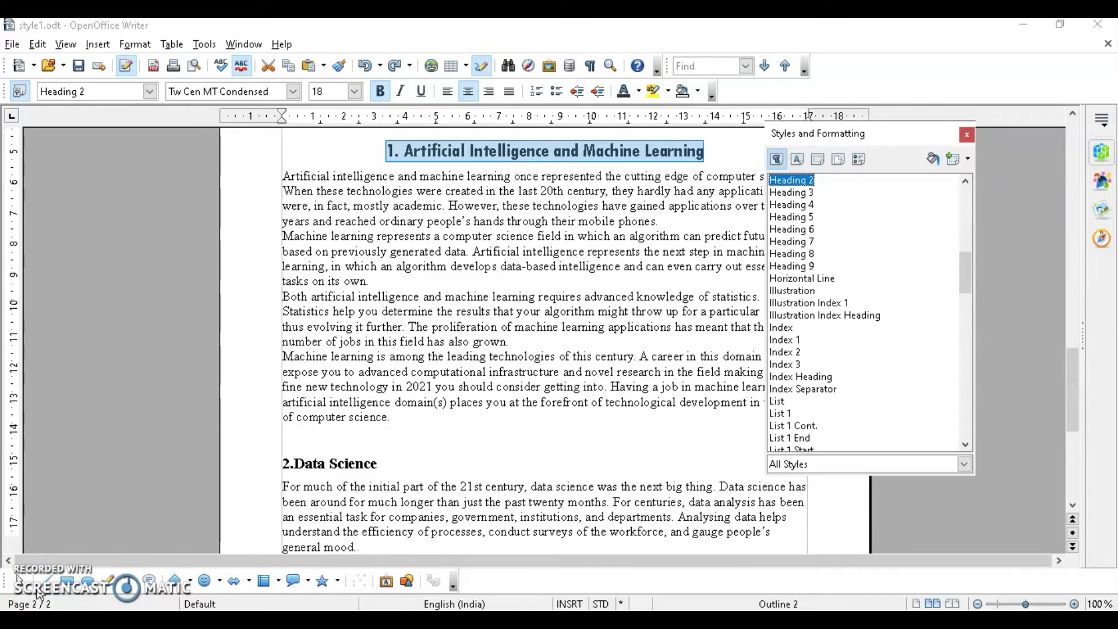
- Create a paragraph style named p2 from the formatted "1. Artificial Intelligence and Machine Learning" heading
{"action": "left_click", "coordinate": [392, 259]}
{"action": "left_click", "coordinate": [379, 153]}
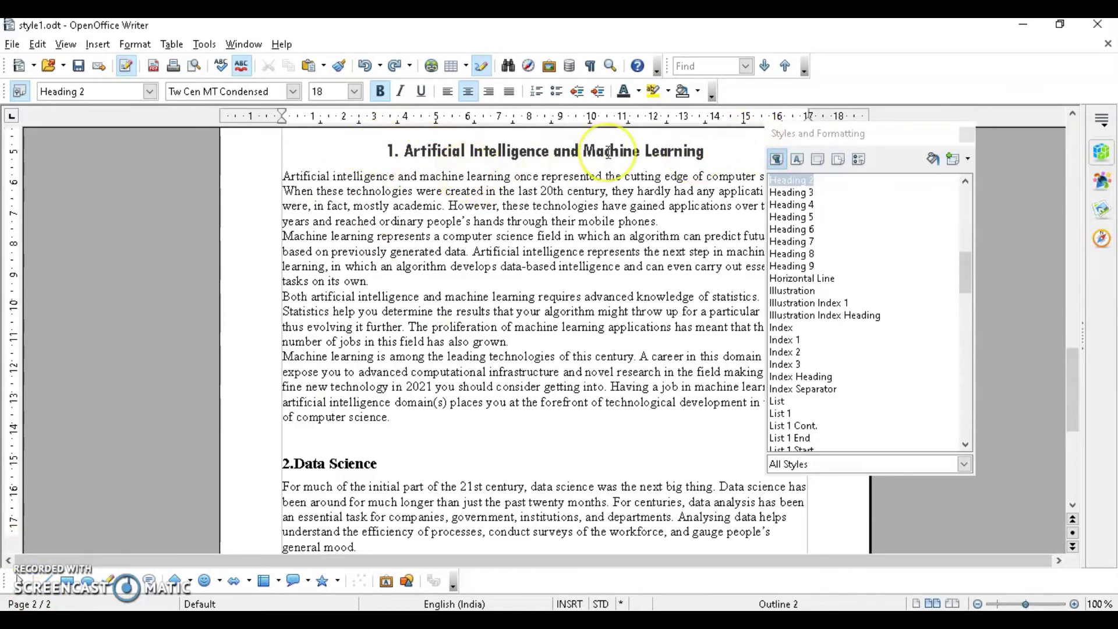
{"action": "left_click_drag", "start_coordinate": [387, 153], "coordinate": [721, 151]}
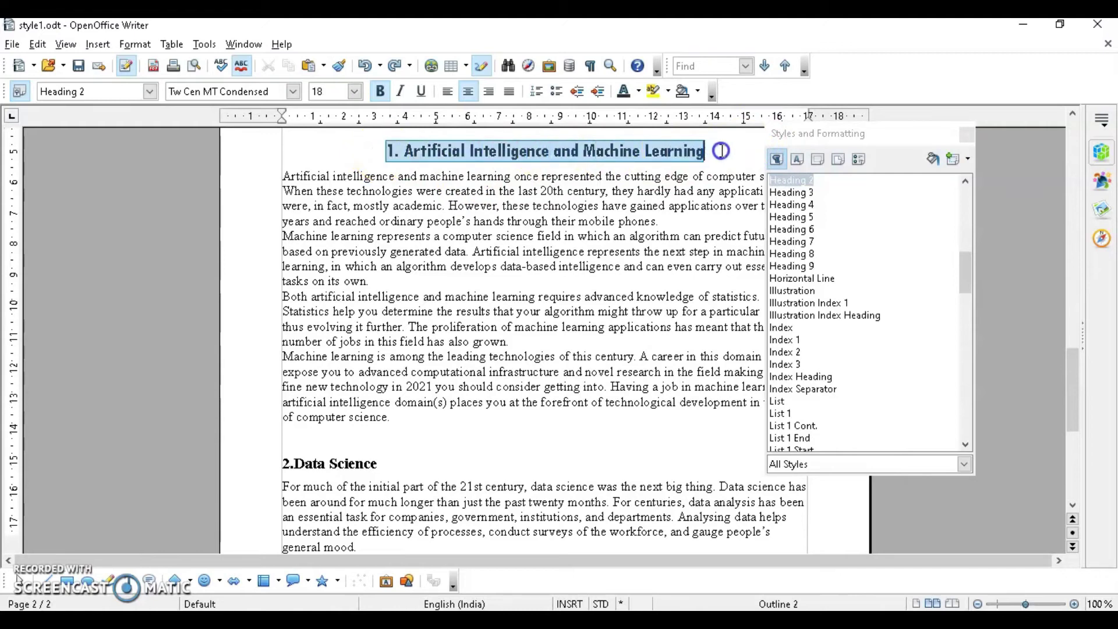
{"action": "left_click", "coordinate": [968, 160]}
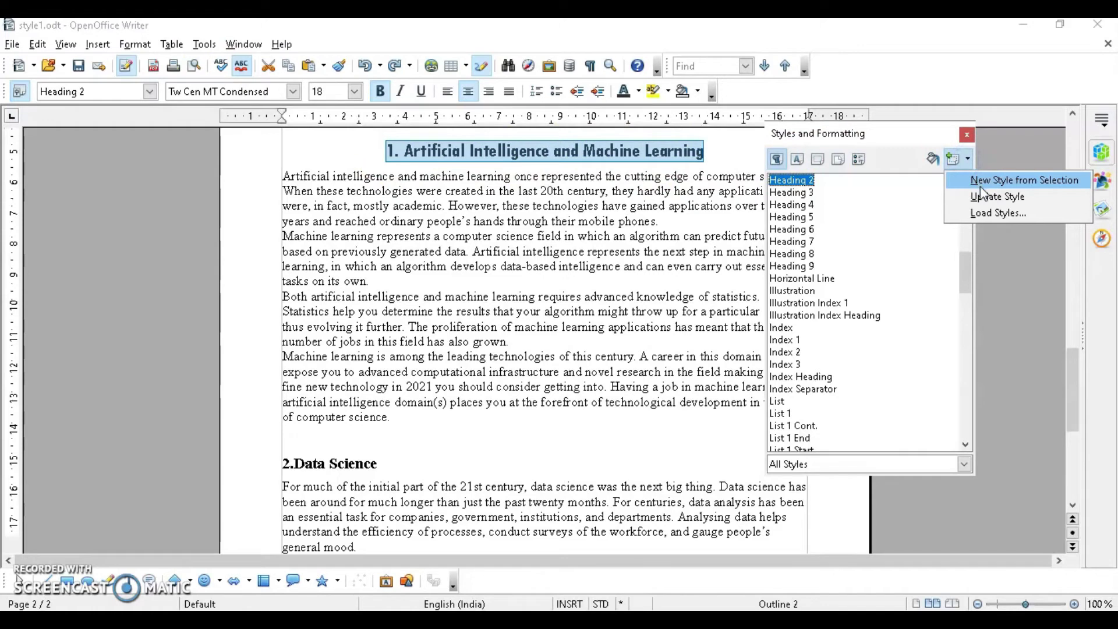
{"action": "left_click", "coordinate": [981, 187]}
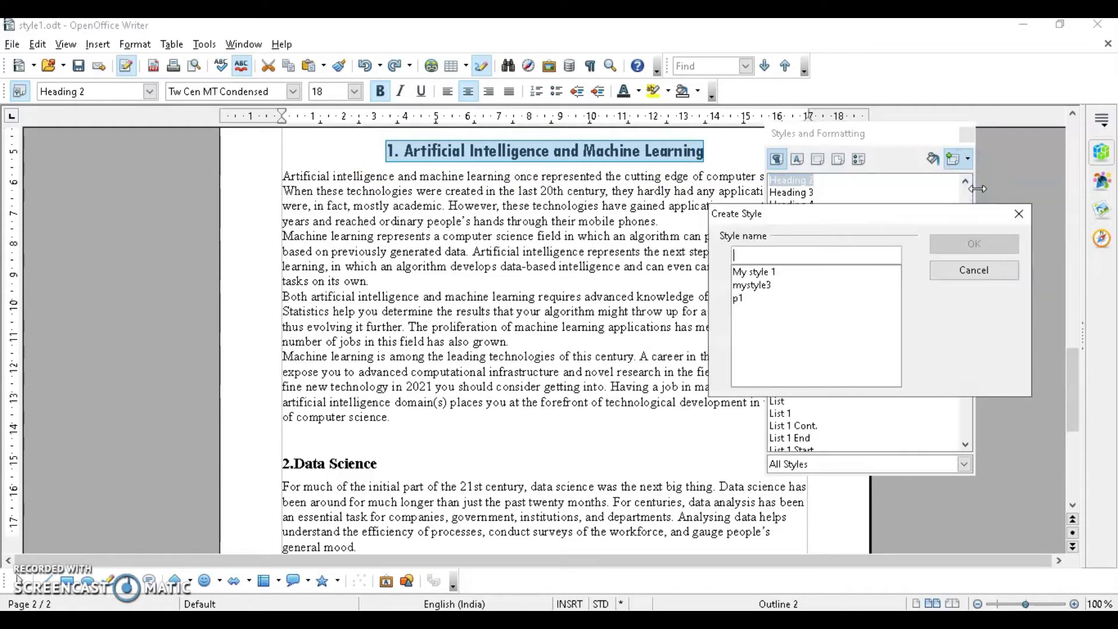
{"action": "type", "text": "p2"}
{"action": "key", "text": "Return"}
{"action": "left_click", "coordinate": [777, 181]}
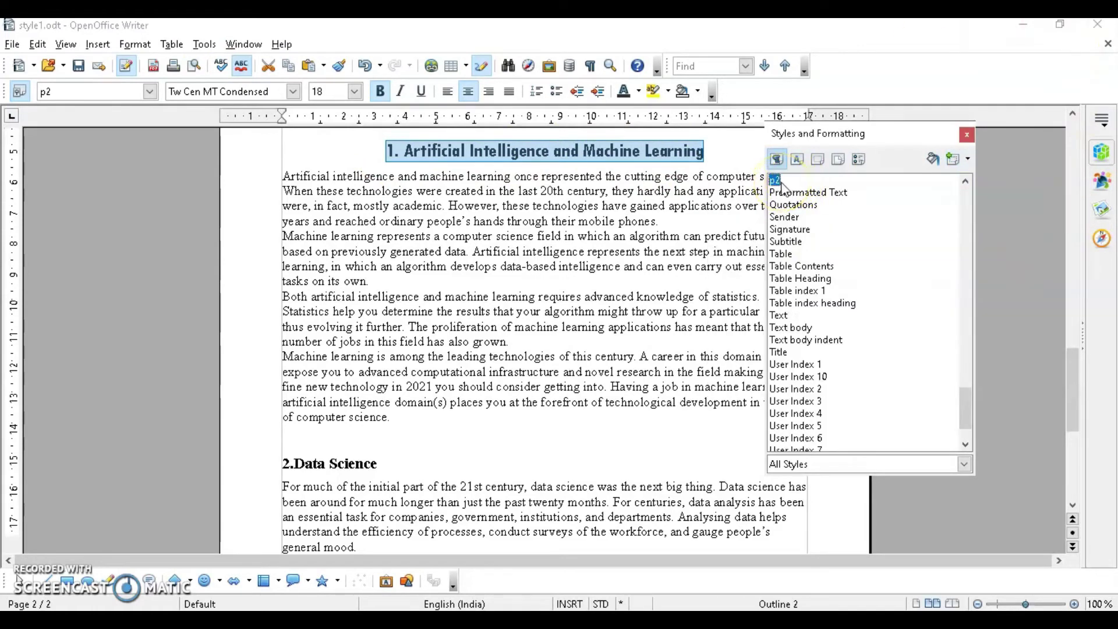
{"action": "left_click", "coordinate": [780, 185]}
- Apply the p2 paragraph style to the "2.Data Science" heading
{"action": "left_click", "coordinate": [325, 466]}
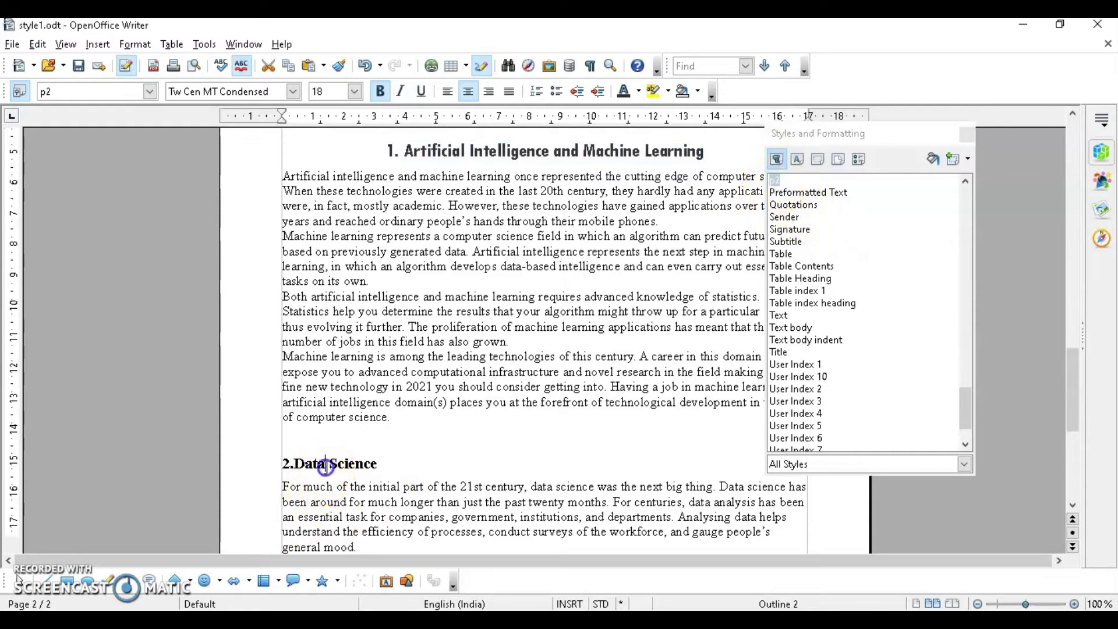
{"action": "scroll", "coordinate": [786, 338], "scroll_direction": "up", "scroll_amount": 15}
{"action": "scroll", "coordinate": [786, 338], "scroll_direction": "down", "scroll_amount": 10}
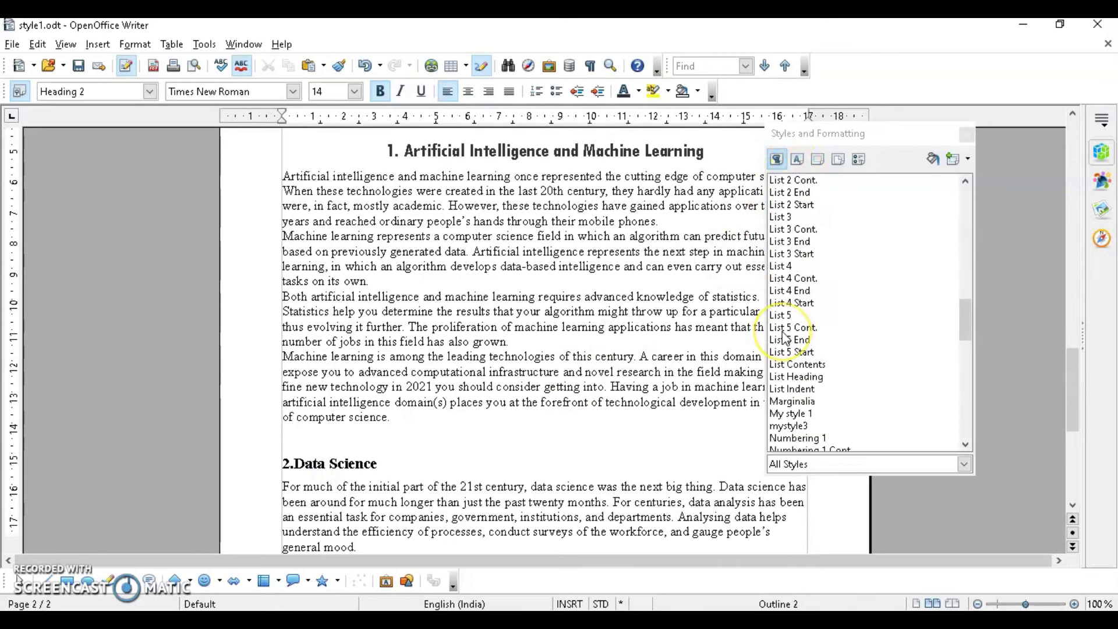
{"action": "scroll", "coordinate": [786, 337], "scroll_direction": "down", "scroll_amount": 8}
{"action": "left_click", "coordinate": [781, 244]}
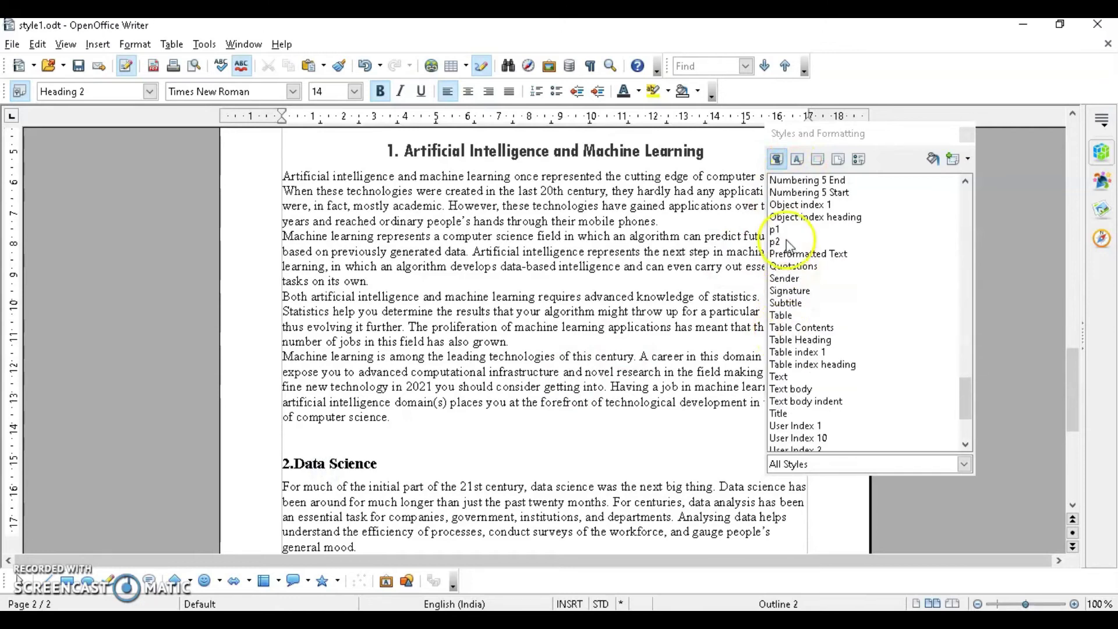
{"action": "double_click", "coordinate": [780, 243]}
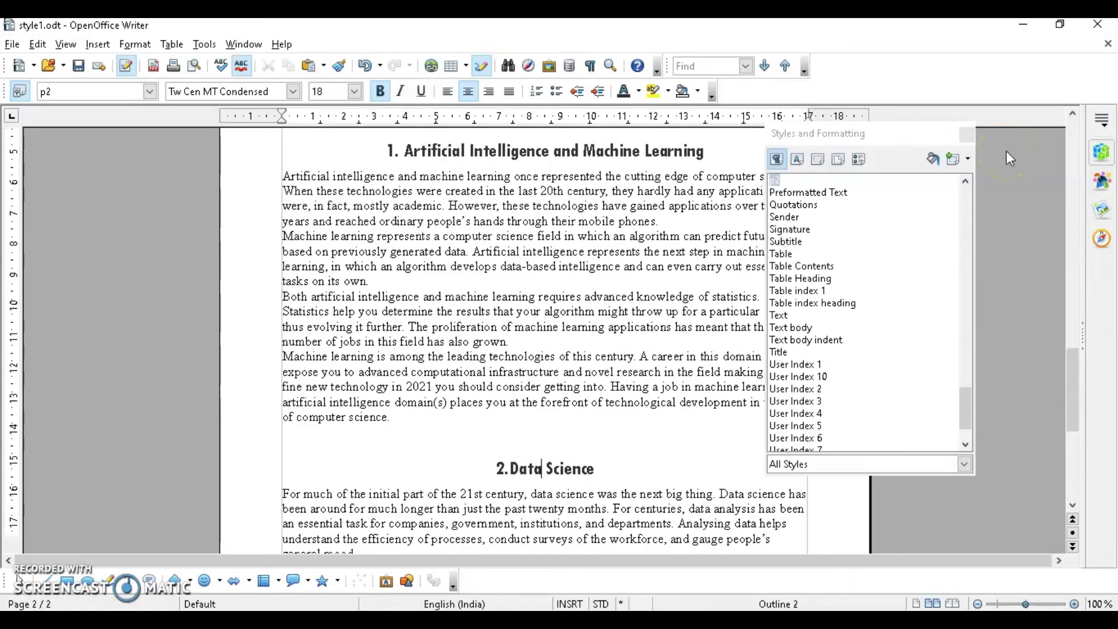
- Modify the built-in Heading 1 paragraph style so its font colour is Red
{"action": "scroll", "coordinate": [793, 251], "scroll_direction": "up", "scroll_amount": 10}
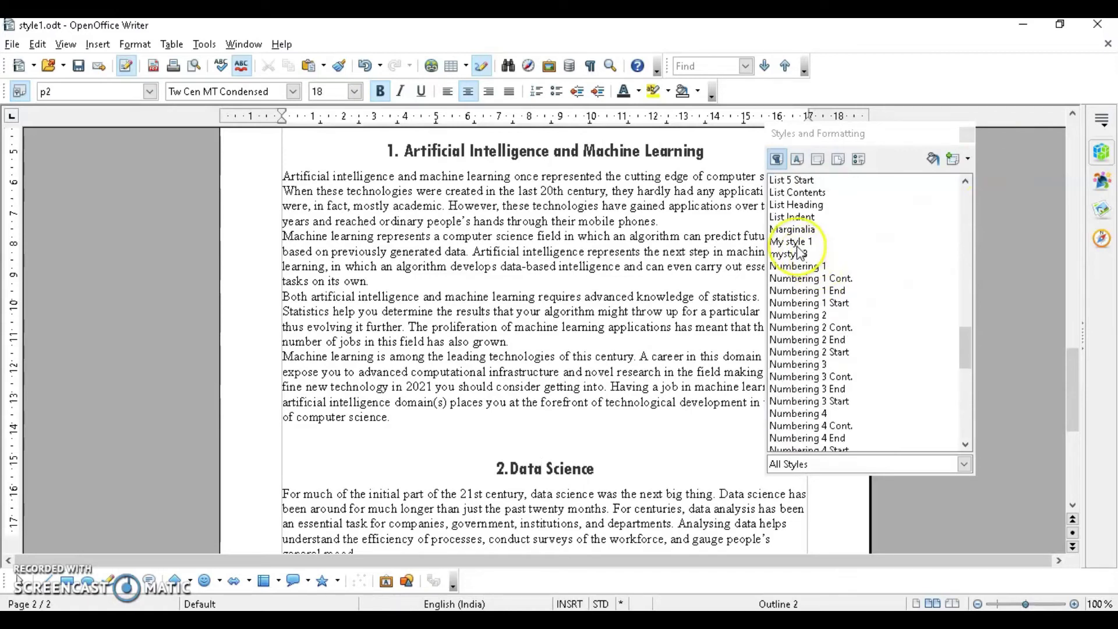
{"action": "scroll", "coordinate": [802, 253], "scroll_direction": "down", "scroll_amount": 3}
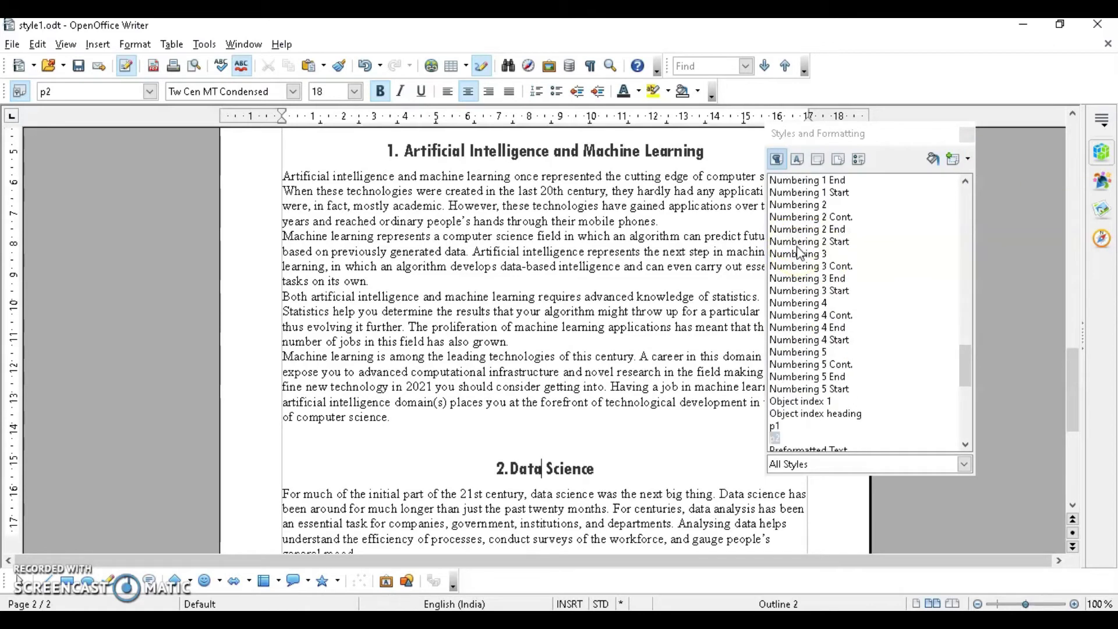
{"action": "left_click", "coordinate": [810, 267]}
{"action": "scroll", "coordinate": [809, 268], "scroll_direction": "up", "scroll_amount": 4}
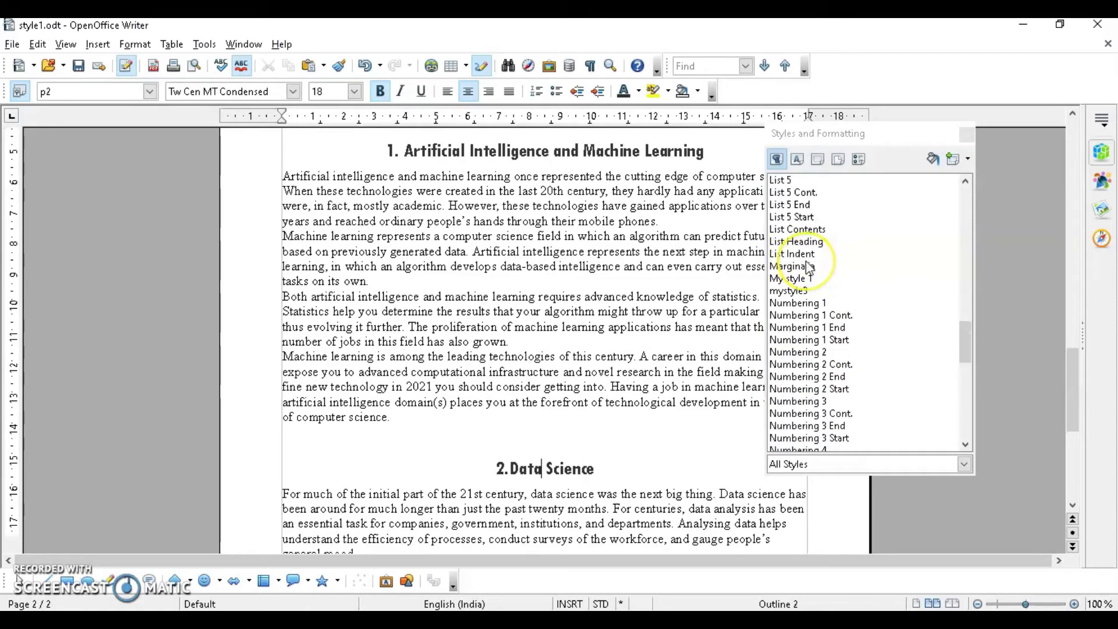
{"action": "scroll", "coordinate": [810, 268], "scroll_direction": "up", "scroll_amount": 3}
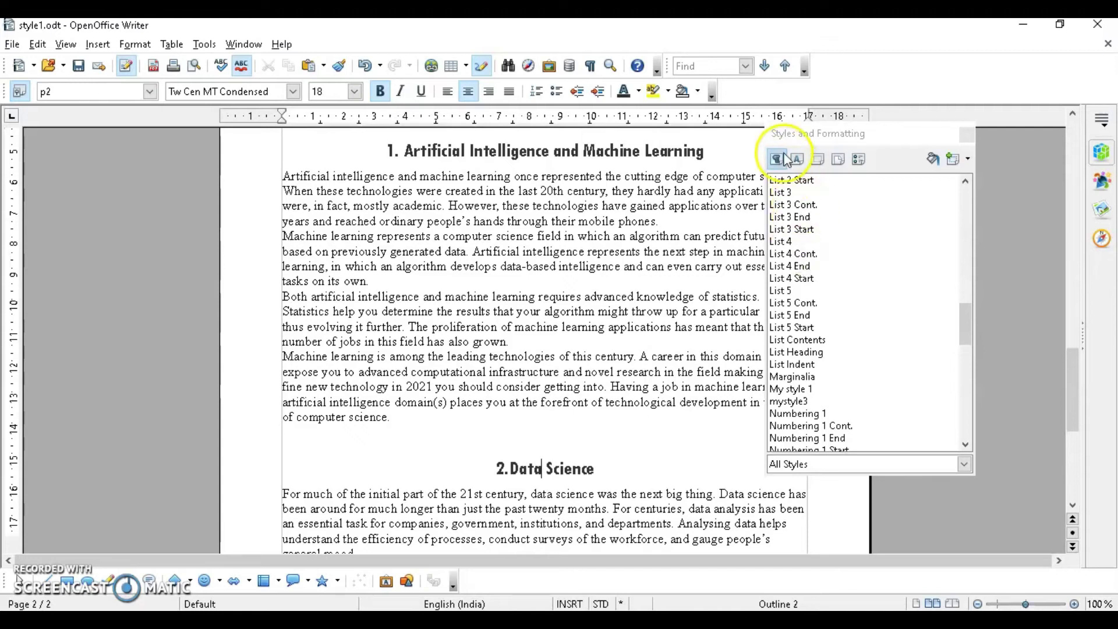
{"action": "scroll", "coordinate": [803, 315], "scroll_direction": "up", "scroll_amount": 12}
{"action": "right_click", "coordinate": [806, 316]}
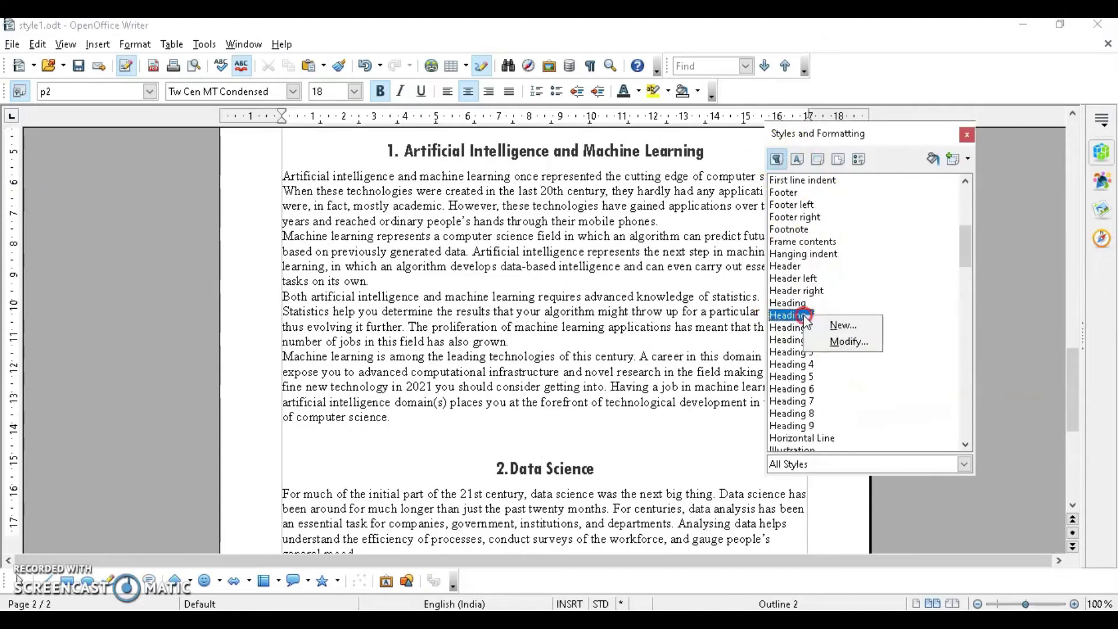
{"action": "left_click", "coordinate": [848, 343]}
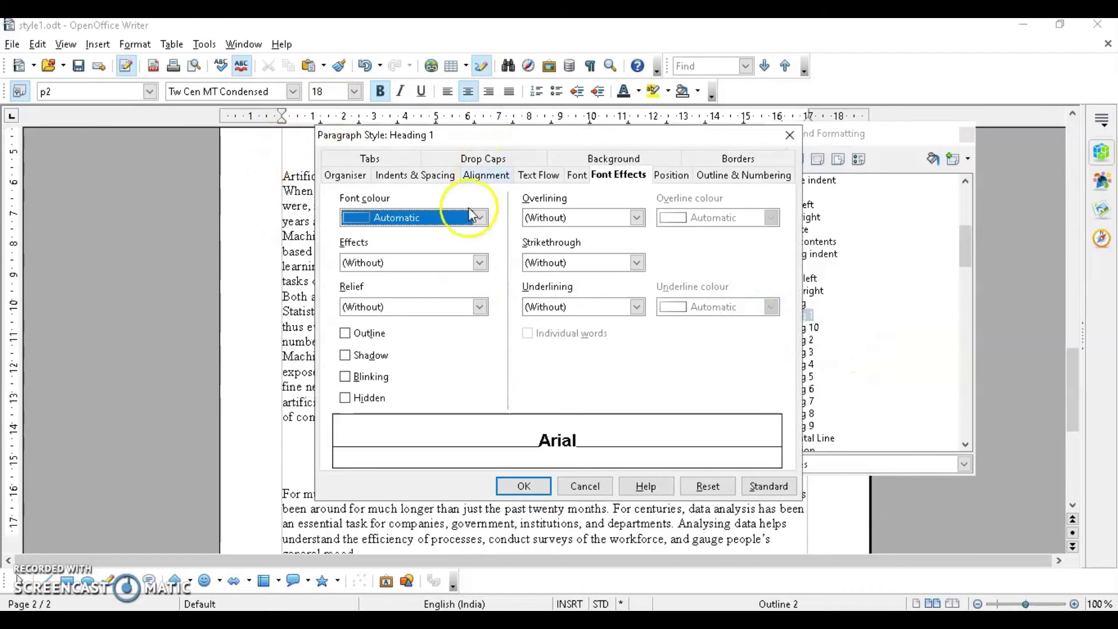
{"action": "left_click", "coordinate": [479, 217]}
{"action": "scroll", "coordinate": [428, 288], "scroll_direction": "down", "scroll_amount": 5}
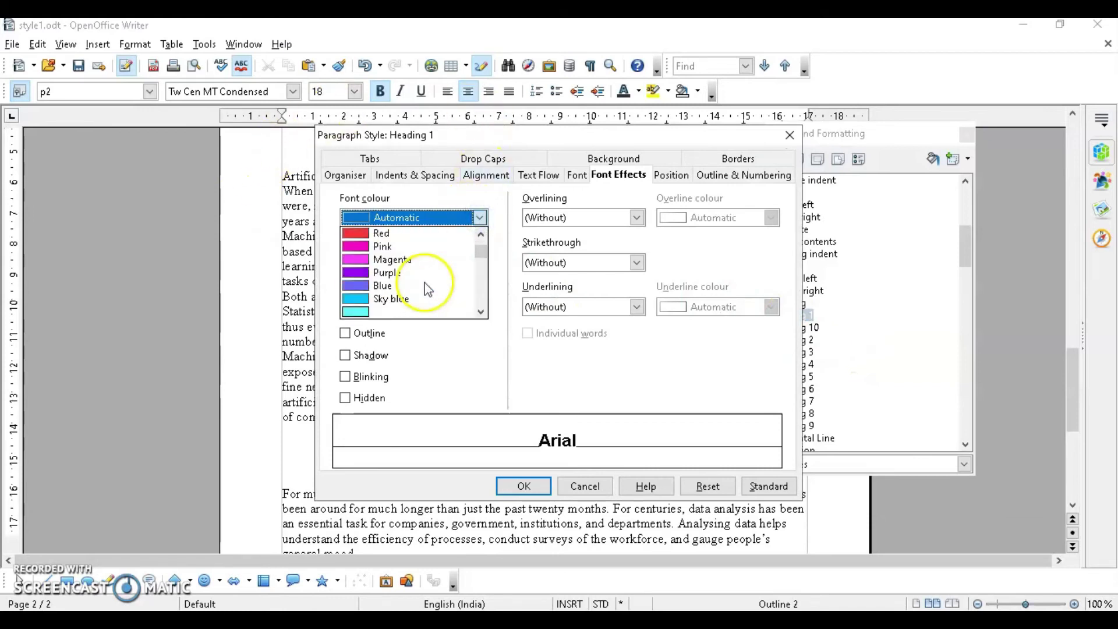
{"action": "left_click", "coordinate": [375, 234]}
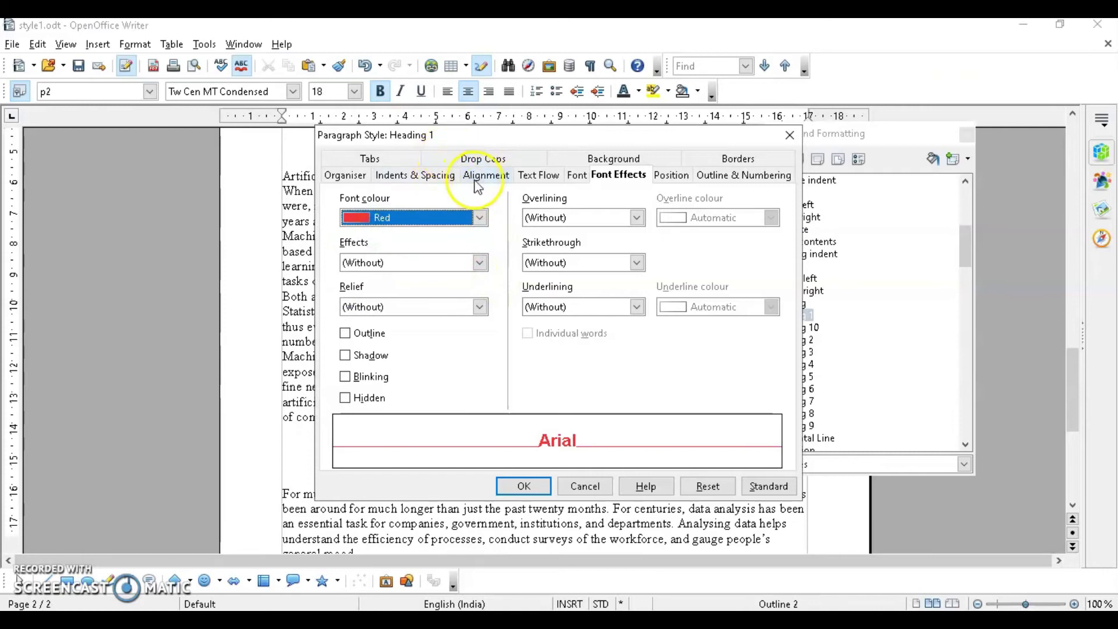
- Set the Heading 1 style's font to Bookman Old Style at 15 pt and apply it to the "1. Artificial Intelligence and Machine Learning" heading
{"action": "left_click", "coordinate": [575, 175]}
{"action": "scroll", "coordinate": [391, 282], "scroll_direction": "down", "scroll_amount": 8}
{"action": "scroll", "coordinate": [389, 281], "scroll_direction": "down", "scroll_amount": 1}
{"action": "left_click", "coordinate": [389, 250]}
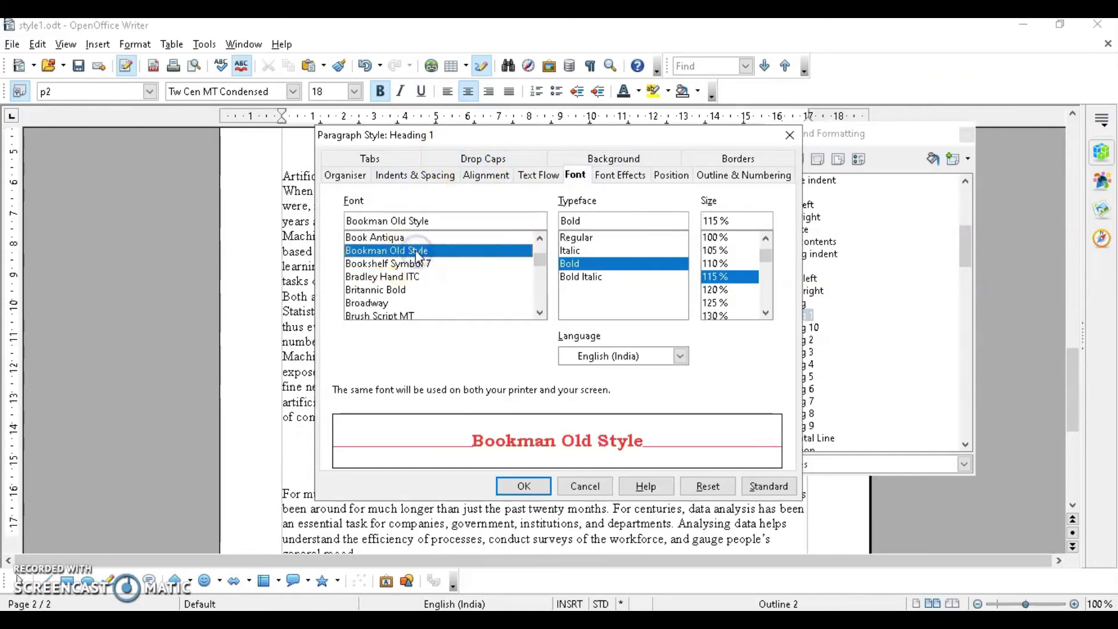
{"action": "left_click", "coordinate": [720, 303]}
{"action": "left_click", "coordinate": [717, 292]}
{"action": "scroll", "coordinate": [718, 298], "scroll_direction": "down", "scroll_amount": 1}
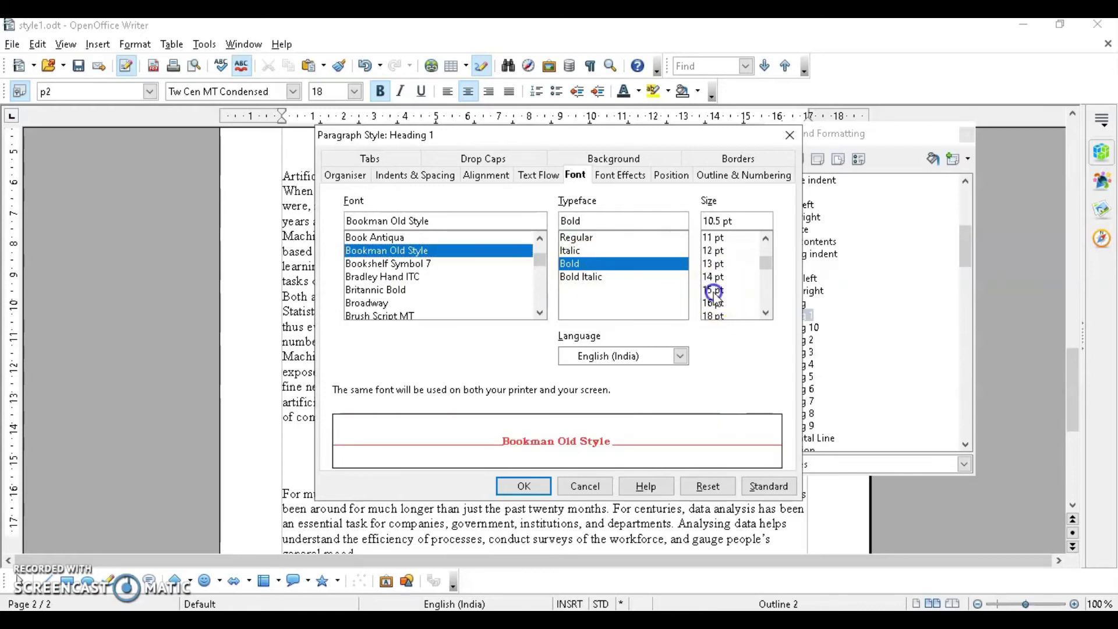
{"action": "left_click", "coordinate": [717, 290]}
{"action": "left_click", "coordinate": [524, 486]}
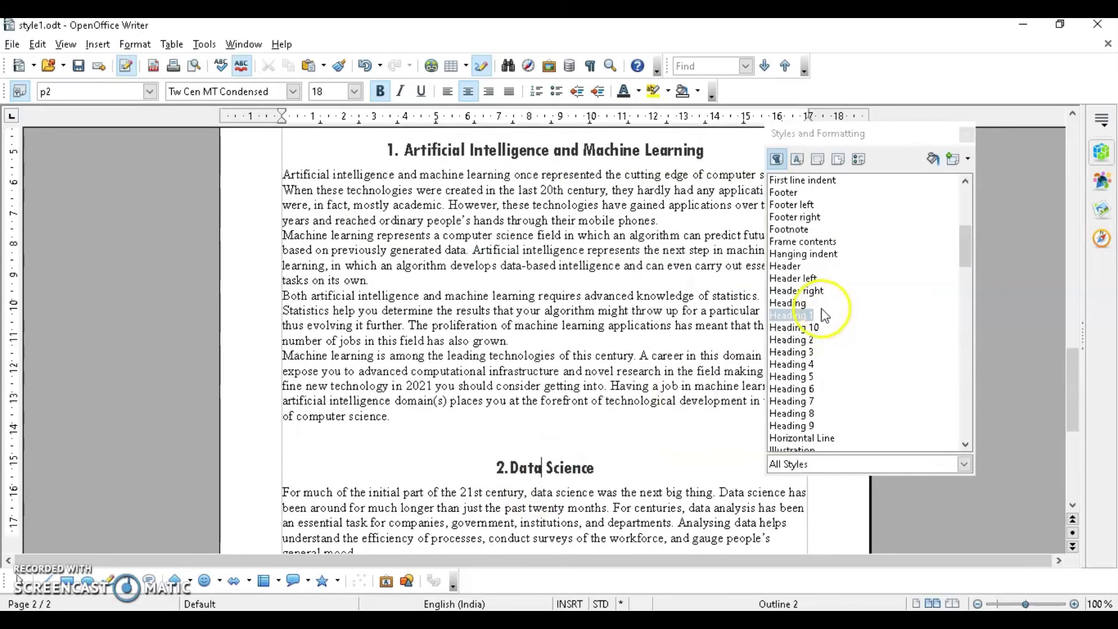
{"action": "double_click", "coordinate": [795, 316]}
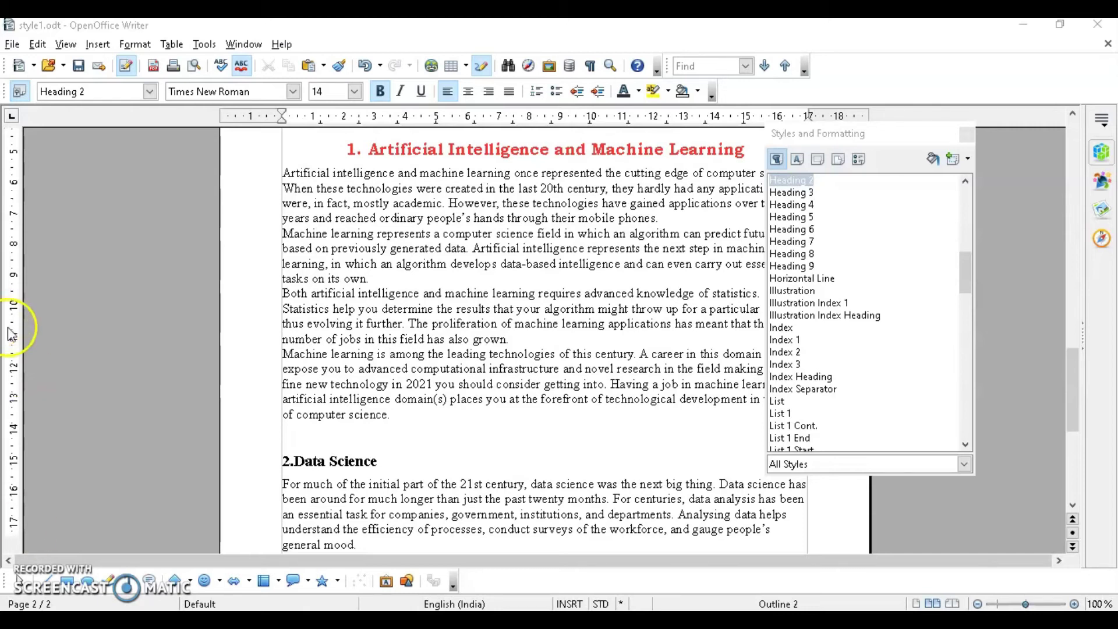
- Examine the templates stored in the My Templates folder of the template organiser, then close it
{"action": "left_click", "coordinate": [12, 43]}
{"action": "mouse_move", "coordinate": [116, 371]}
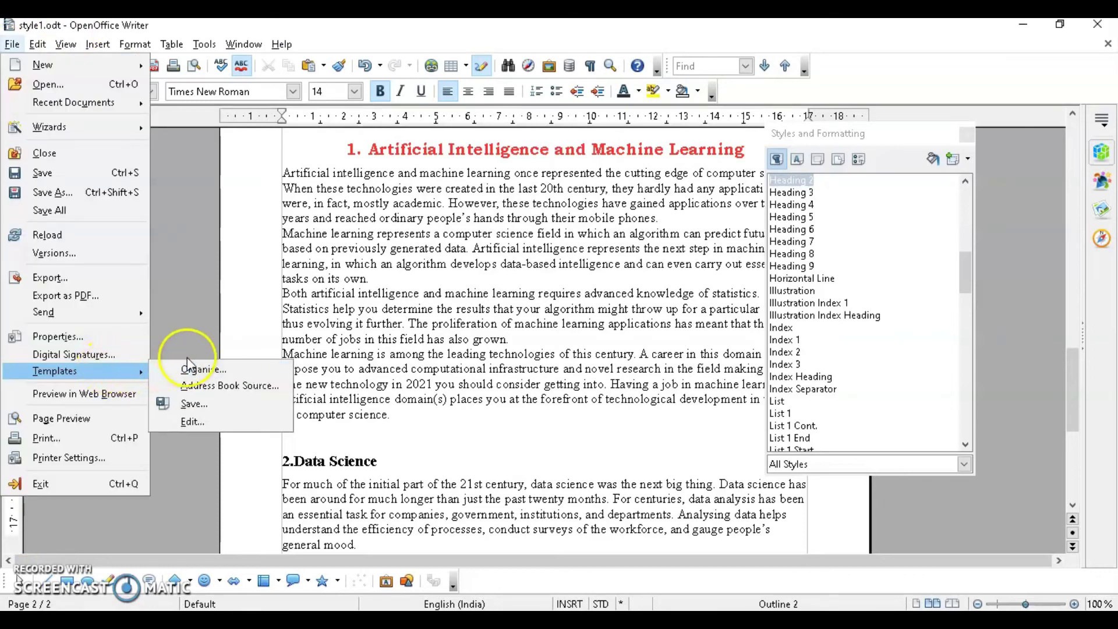
{"action": "left_click", "coordinate": [203, 370]}
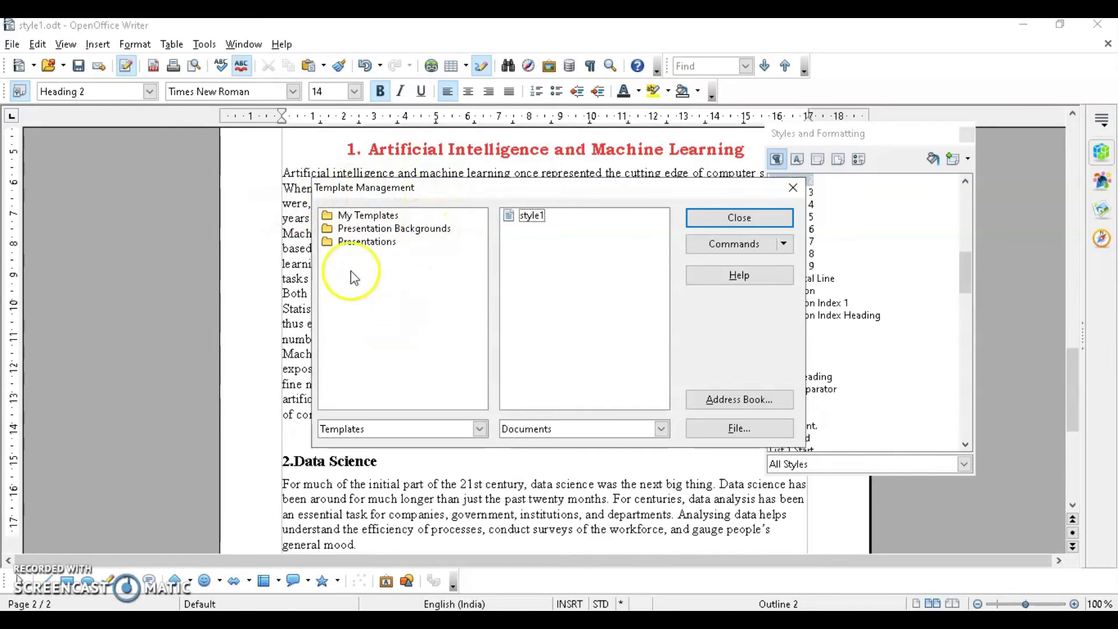
{"action": "double_click", "coordinate": [366, 216]}
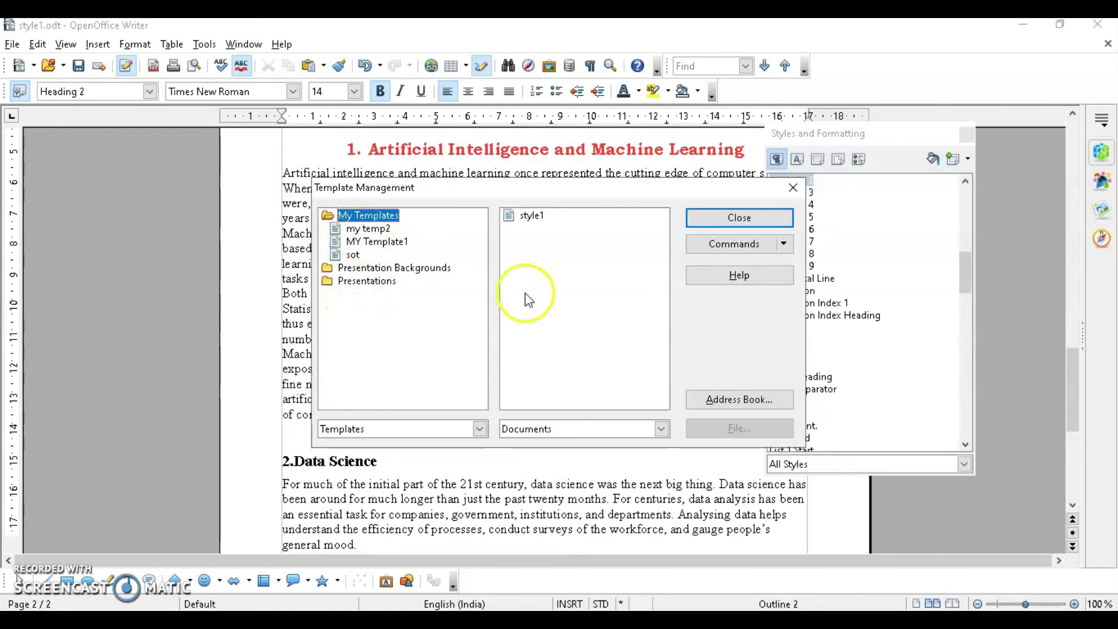
{"action": "left_click", "coordinate": [748, 224]}
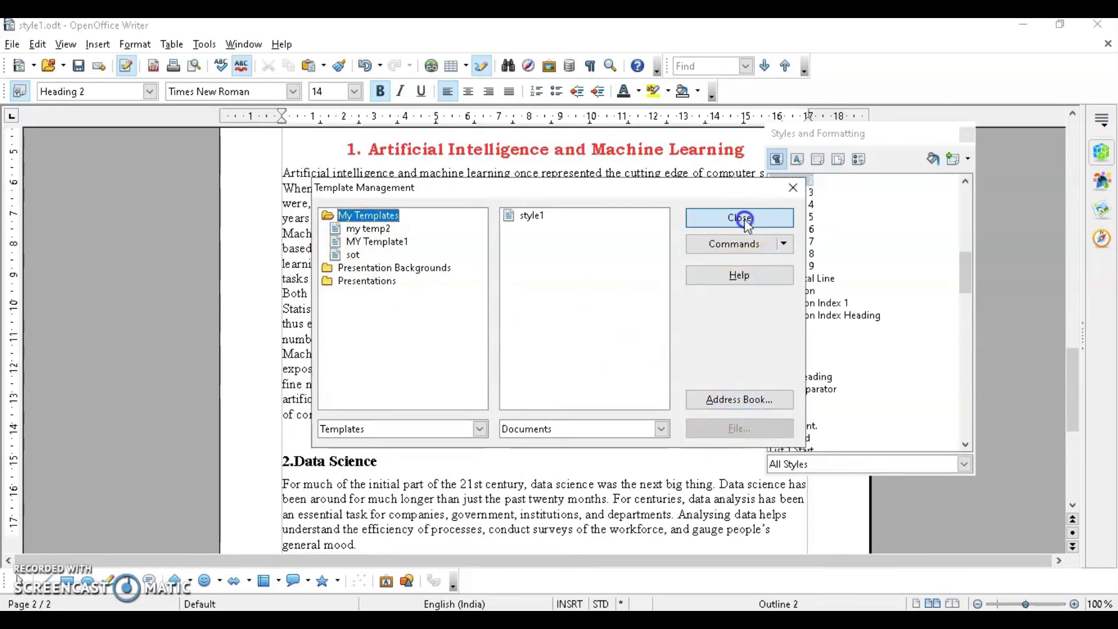
{"action": "left_click", "coordinate": [605, 413]}
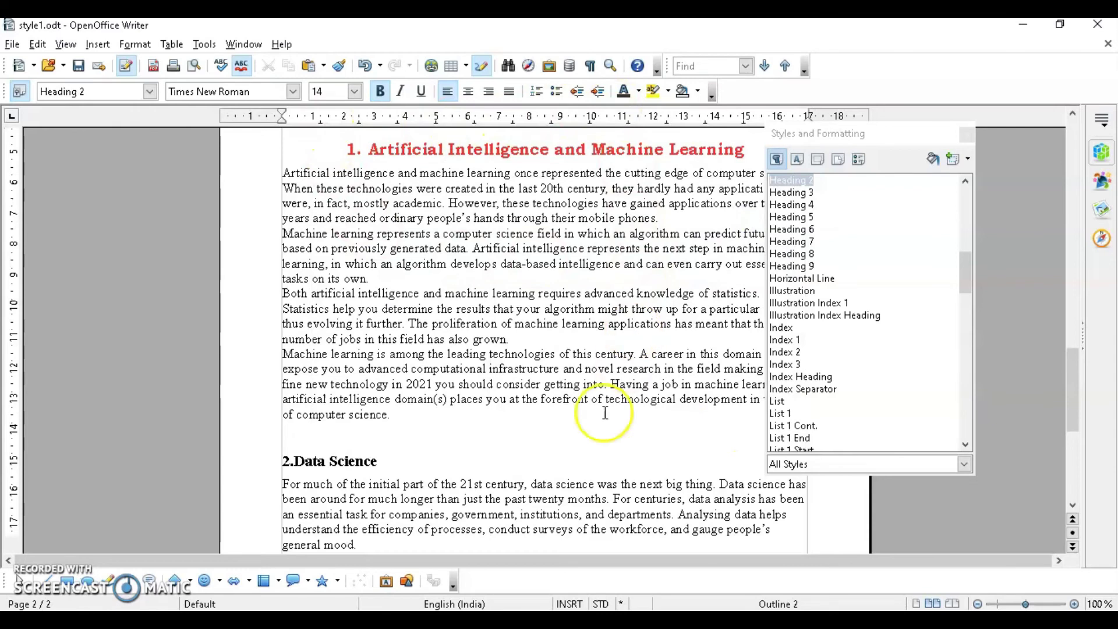
{"action": "left_click", "coordinate": [17, 45]}
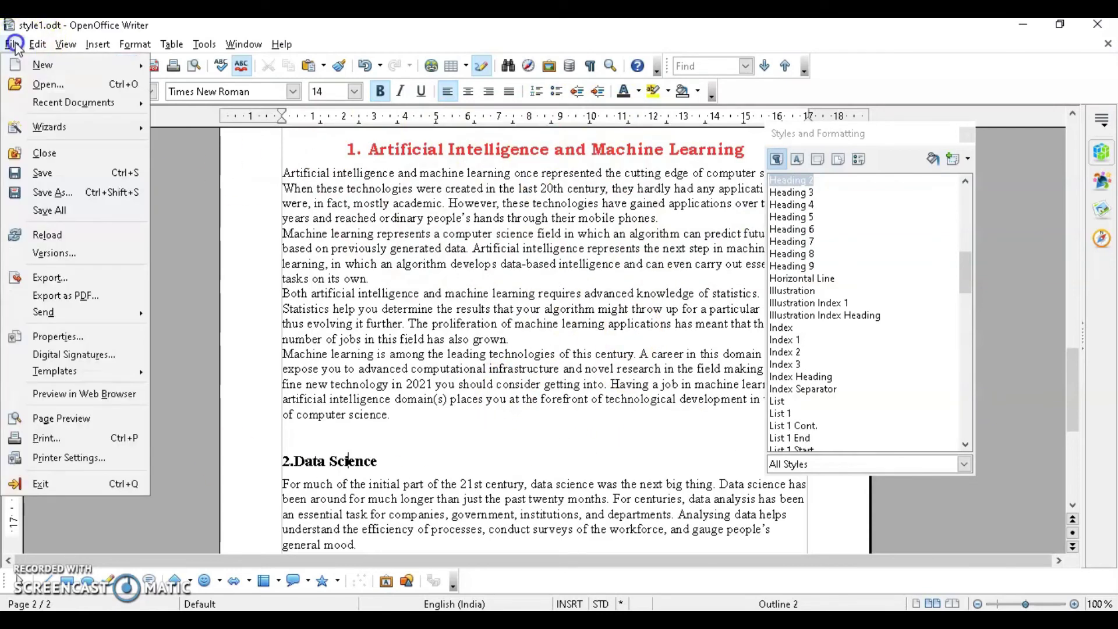
{"action": "left_click", "coordinate": [79, 193]}
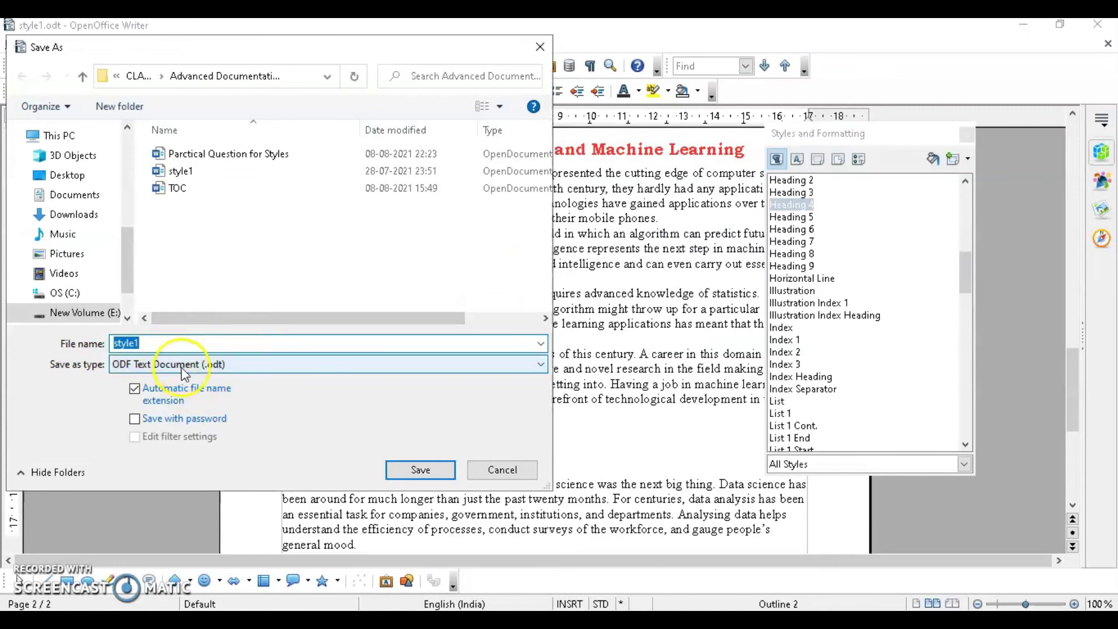
{"action": "left_click", "coordinate": [180, 367]}
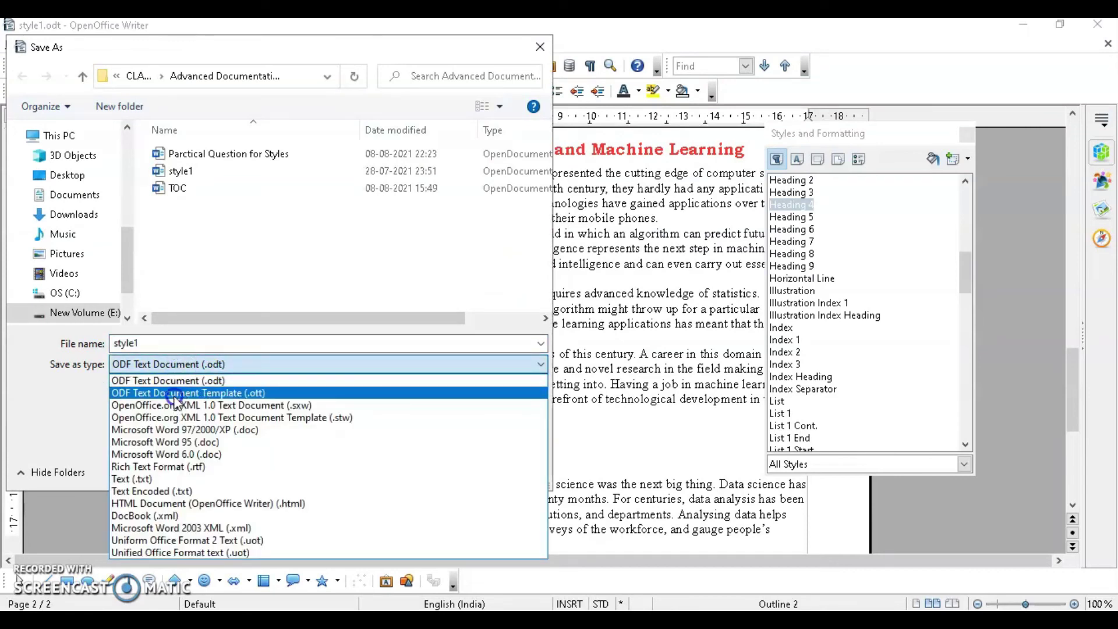
{"action": "left_click", "coordinate": [175, 393]}
{"action": "left_click", "coordinate": [494, 471]}
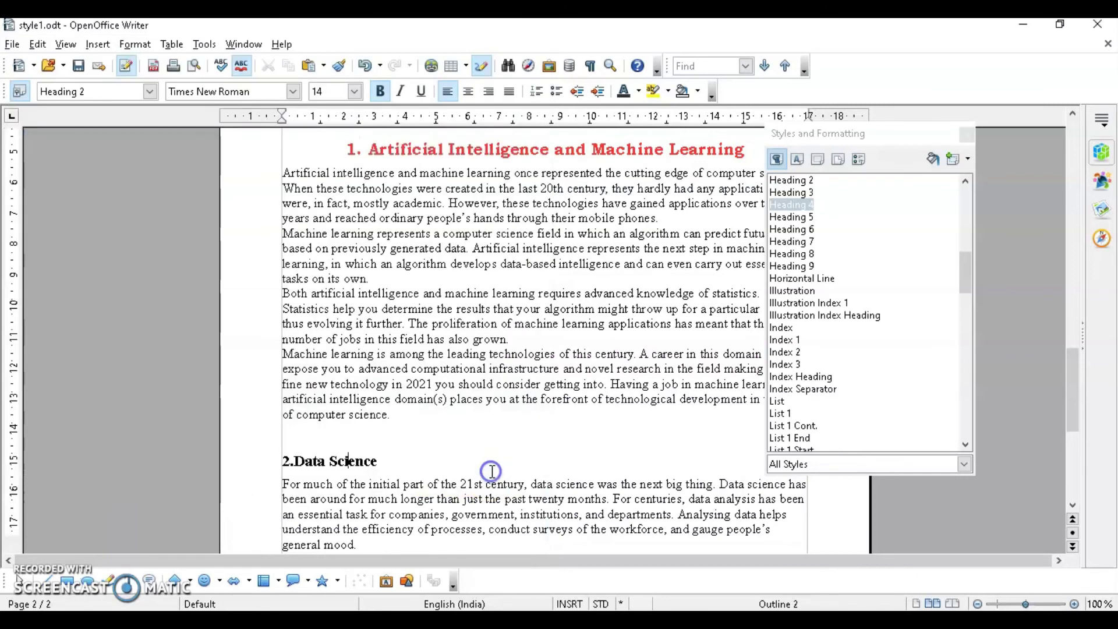
- In the template organiser, show open documents instead of templates in the first list and expand the styles of Untitled2
{"action": "left_click", "coordinate": [12, 44]}
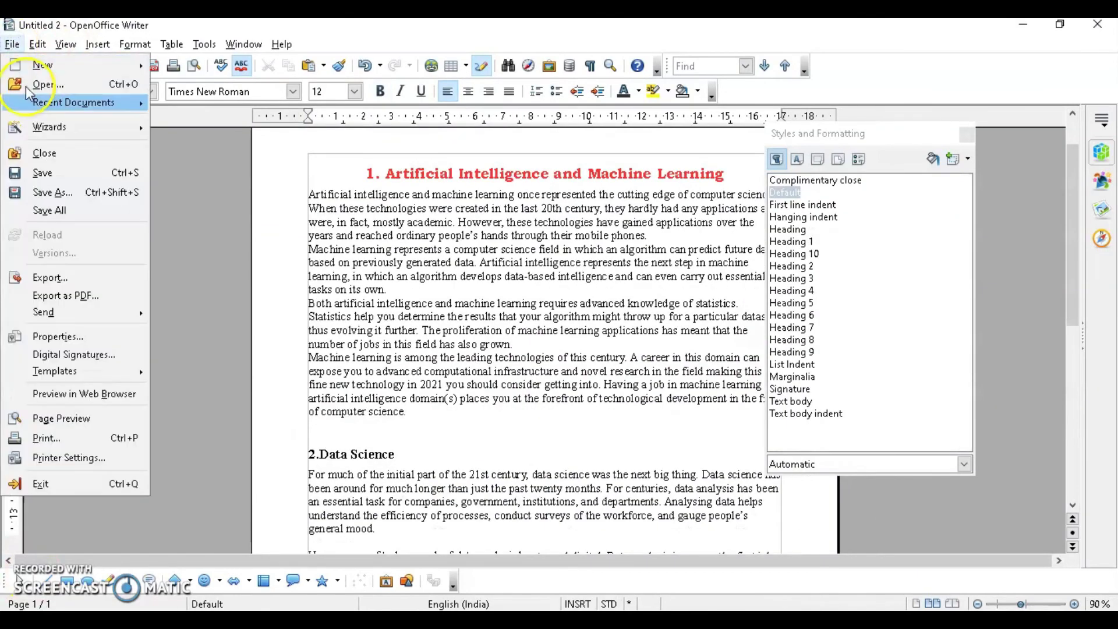
{"action": "mouse_move", "coordinate": [123, 371]}
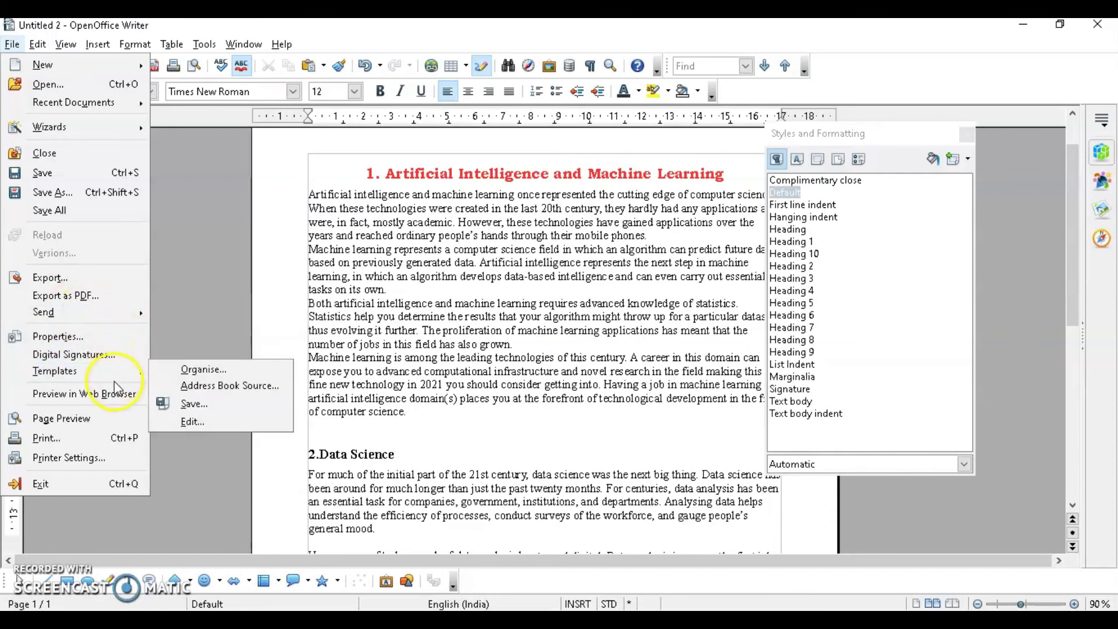
{"action": "left_click", "coordinate": [192, 369]}
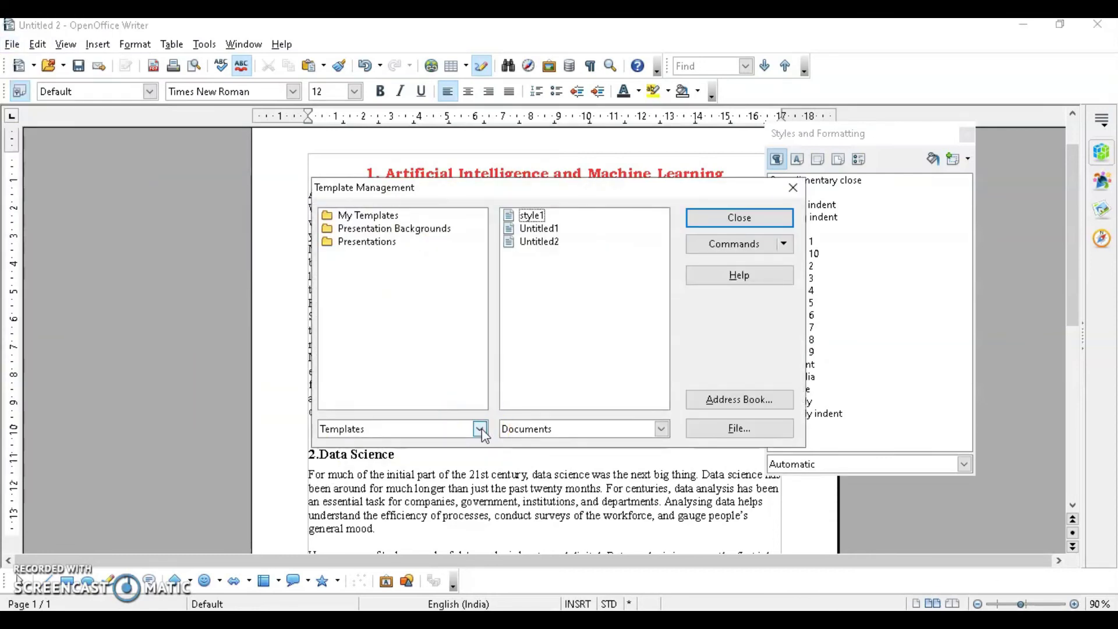
{"action": "left_click_drag", "start_coordinate": [484, 434], "coordinate": [434, 464]}
{"action": "left_click", "coordinate": [350, 222]}
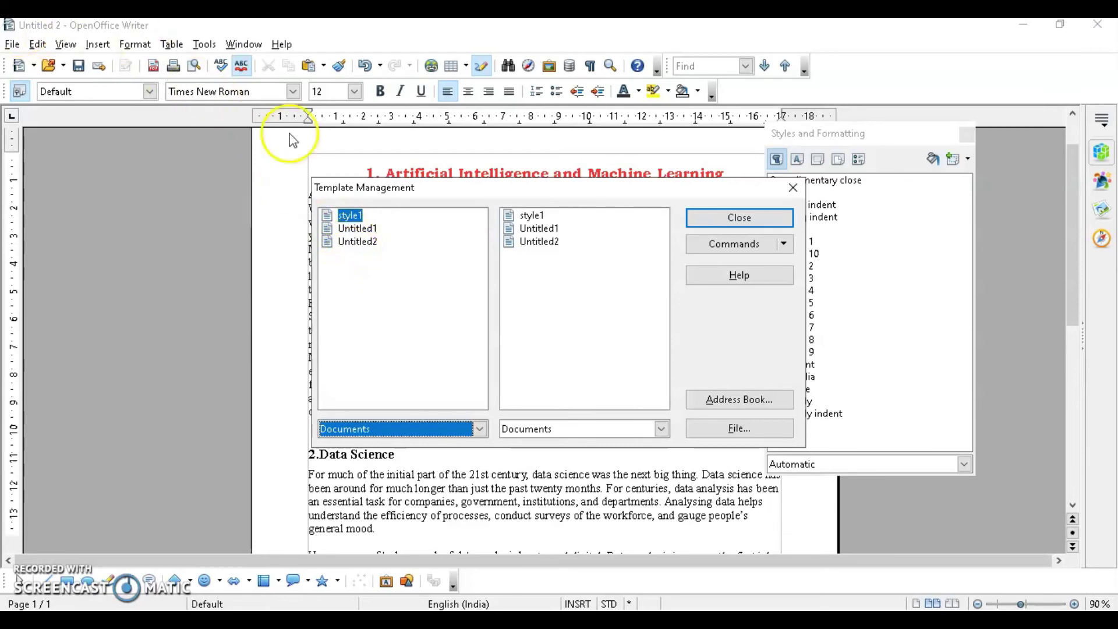
{"action": "left_click", "coordinate": [371, 247]}
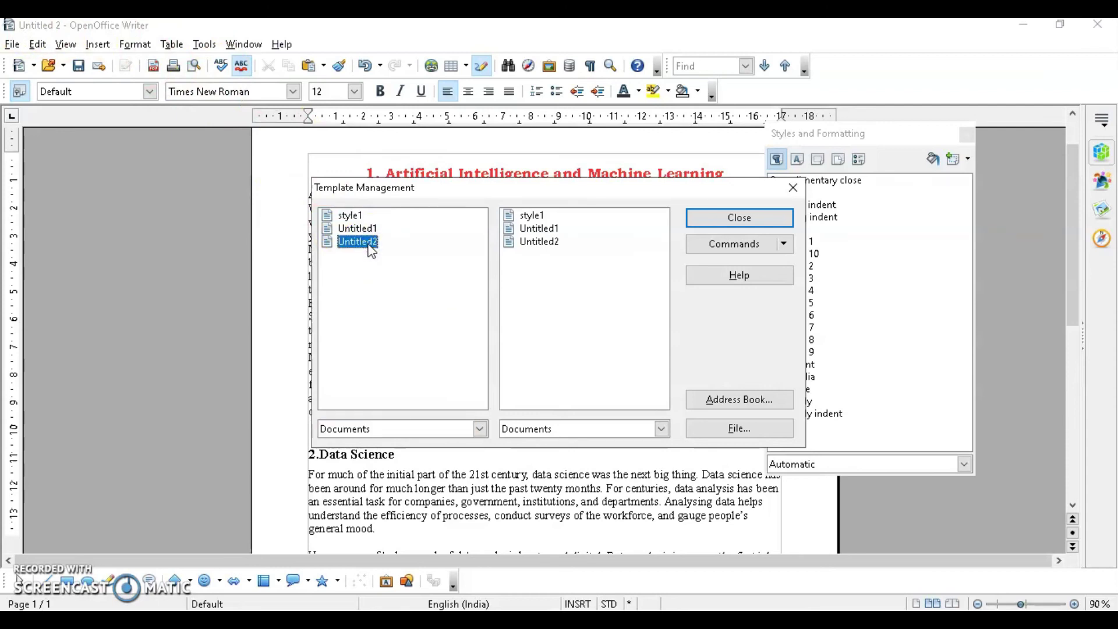
{"action": "double_click", "coordinate": [370, 244]}
{"action": "double_click", "coordinate": [355, 256]}
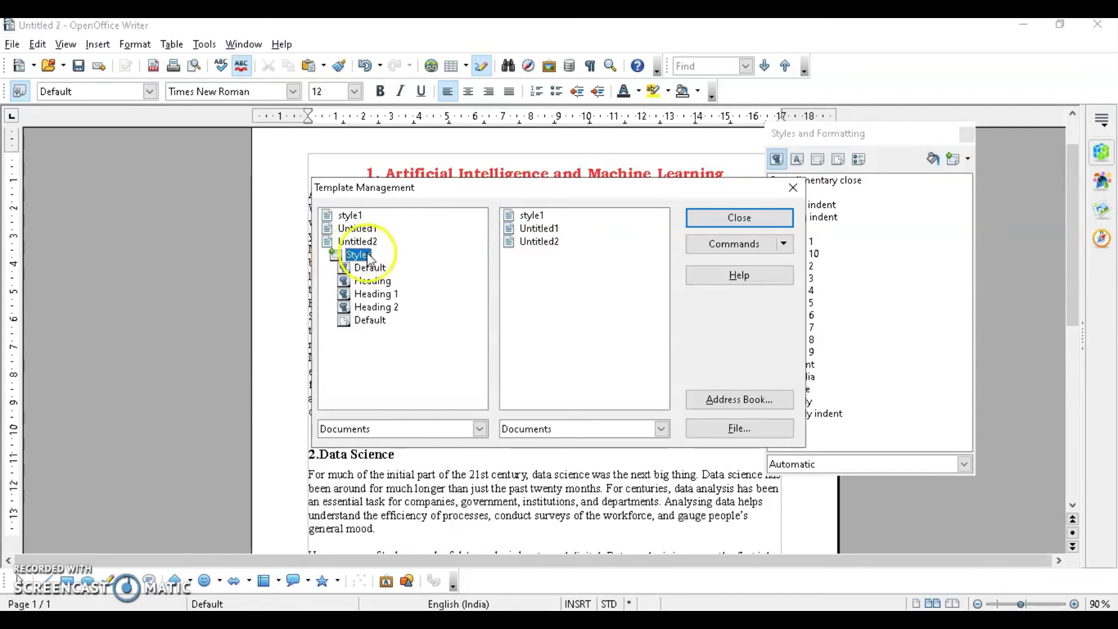
- Expand the styles of the style1 document and copy mystyle3 into the Untitled2 styles
{"action": "left_click", "coordinate": [526, 217]}
{"action": "double_click", "coordinate": [527, 217]}
{"action": "double_click", "coordinate": [537, 229]}
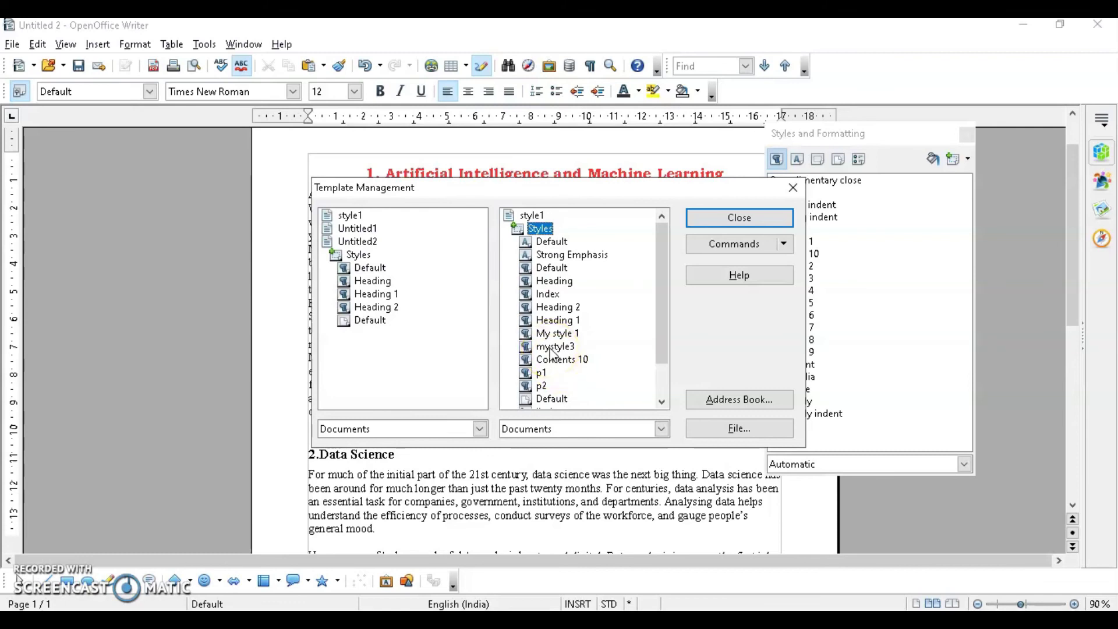
{"action": "left_click_drag", "start_coordinate": [552, 348], "coordinate": [396, 346]}
- Copy the p1 style from the style1 document into the Untitled2 styles
{"action": "left_click", "coordinate": [540, 373]}
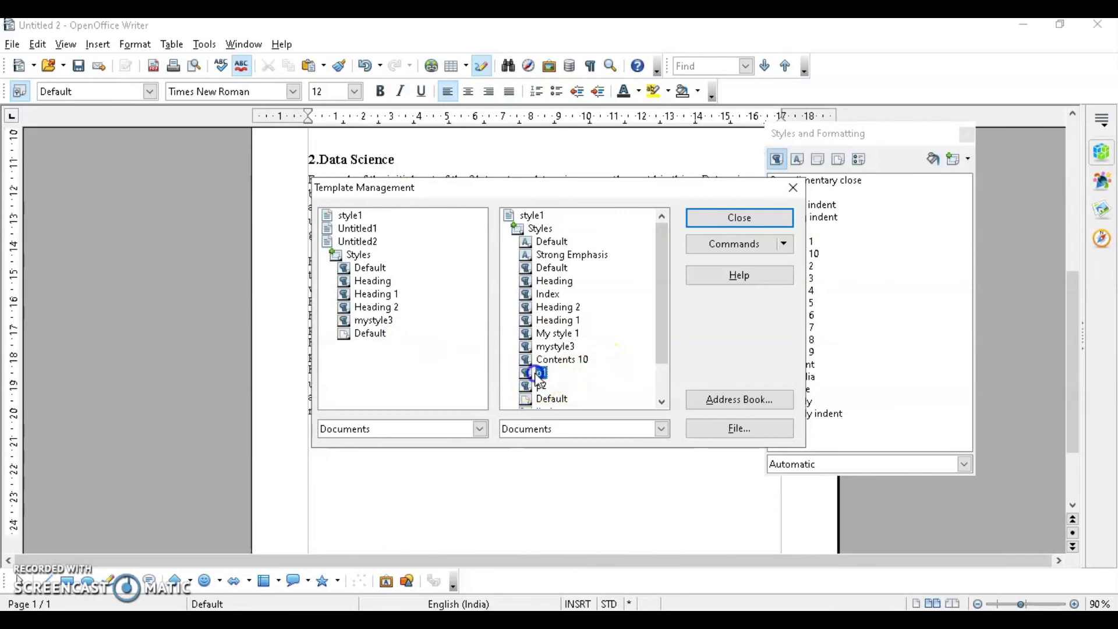
{"action": "left_click_drag", "start_coordinate": [538, 380], "coordinate": [399, 360]}
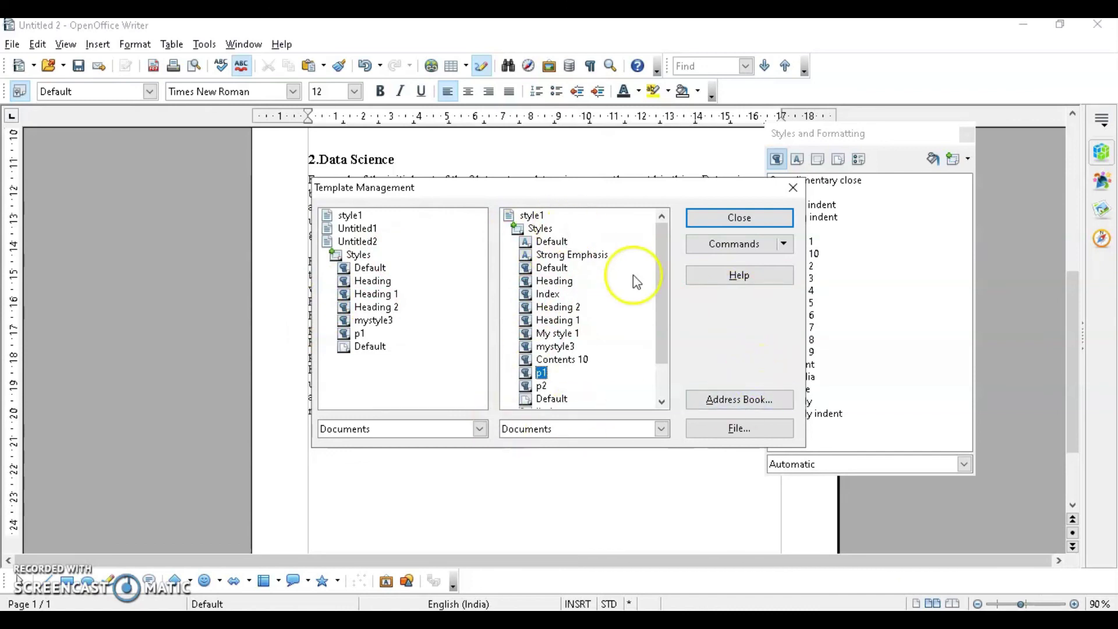
{"action": "left_click_drag", "start_coordinate": [662, 262], "coordinate": [664, 349]}
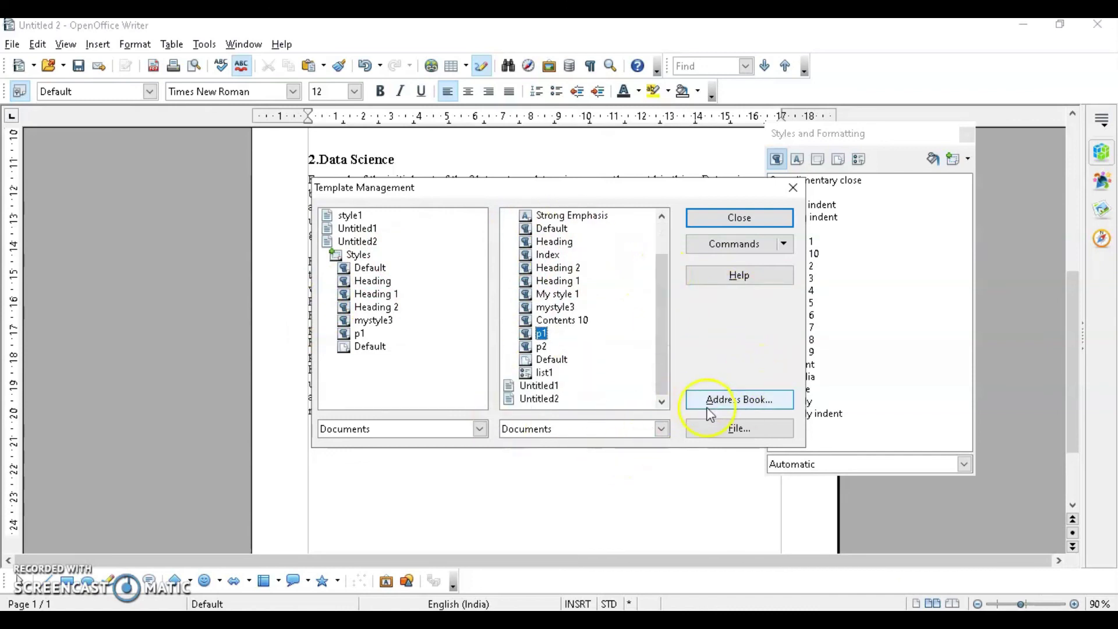
- View the files available for opening from the template organiser, then cancel the file selection and close the organiser
{"action": "left_click", "coordinate": [756, 430]}
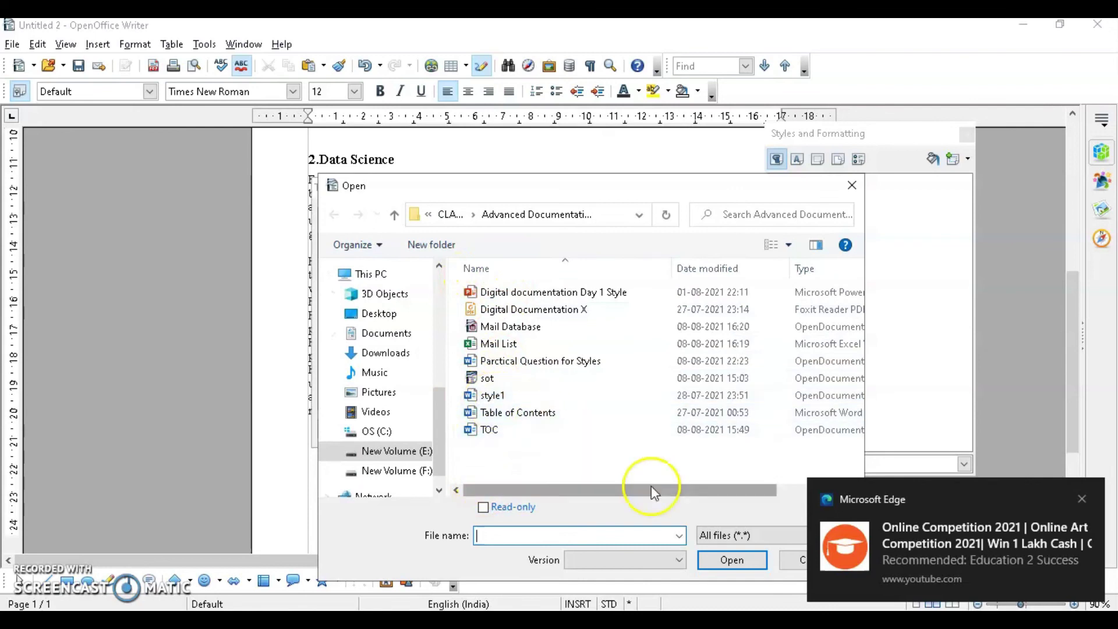
{"action": "left_click", "coordinate": [799, 561]}
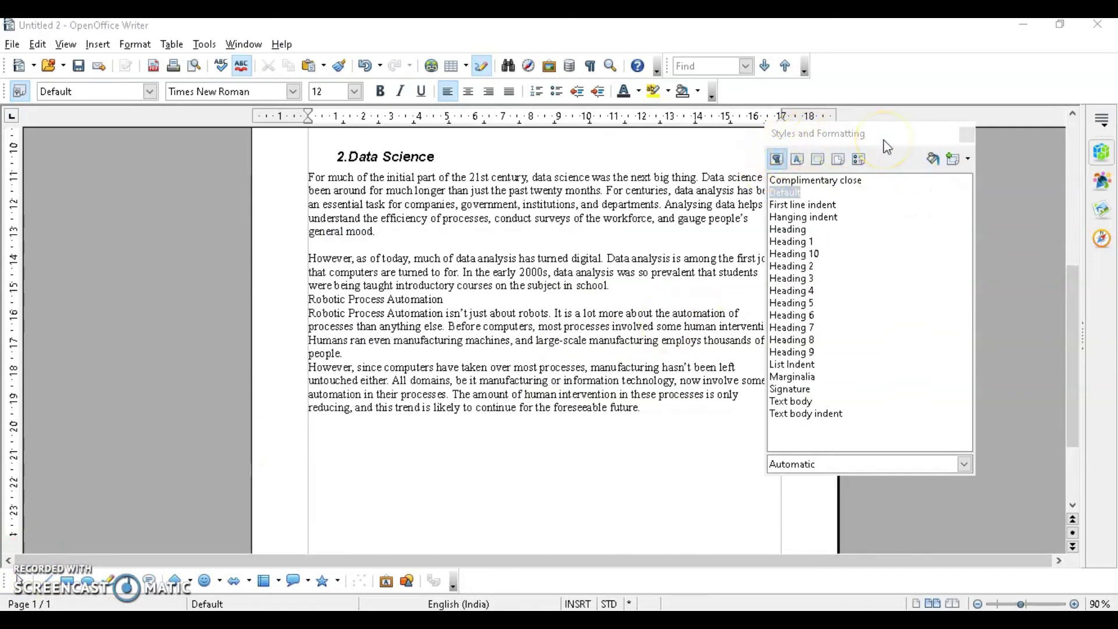
- Load the text styles from the my temp2 template in My Templates into the document, overwriting existing styles
{"action": "left_click", "coordinate": [957, 162]}
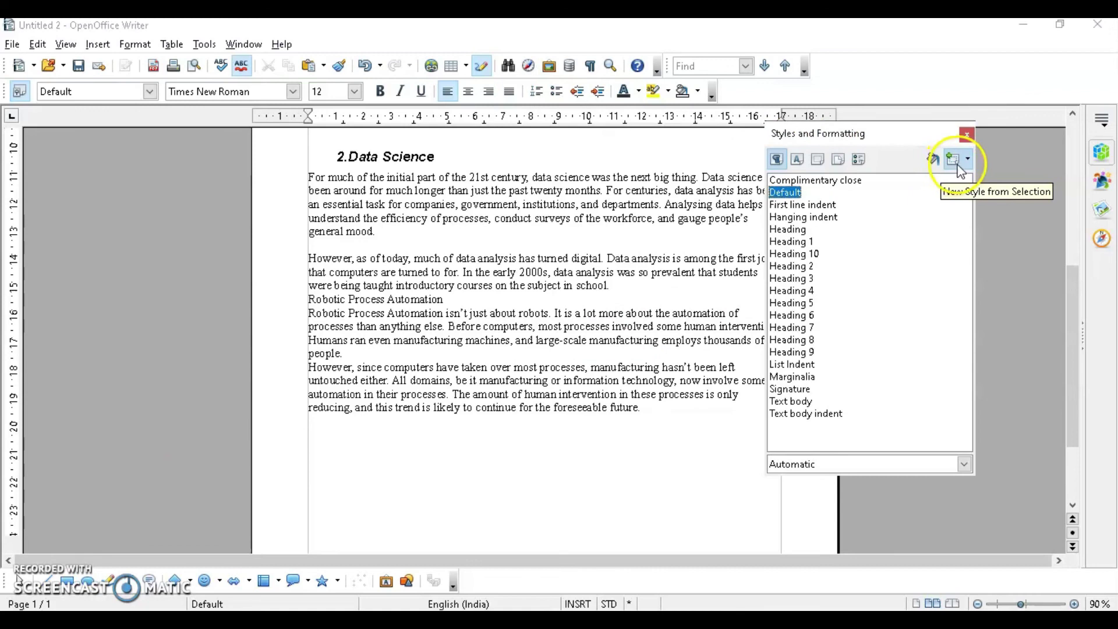
{"action": "left_click", "coordinate": [963, 214]}
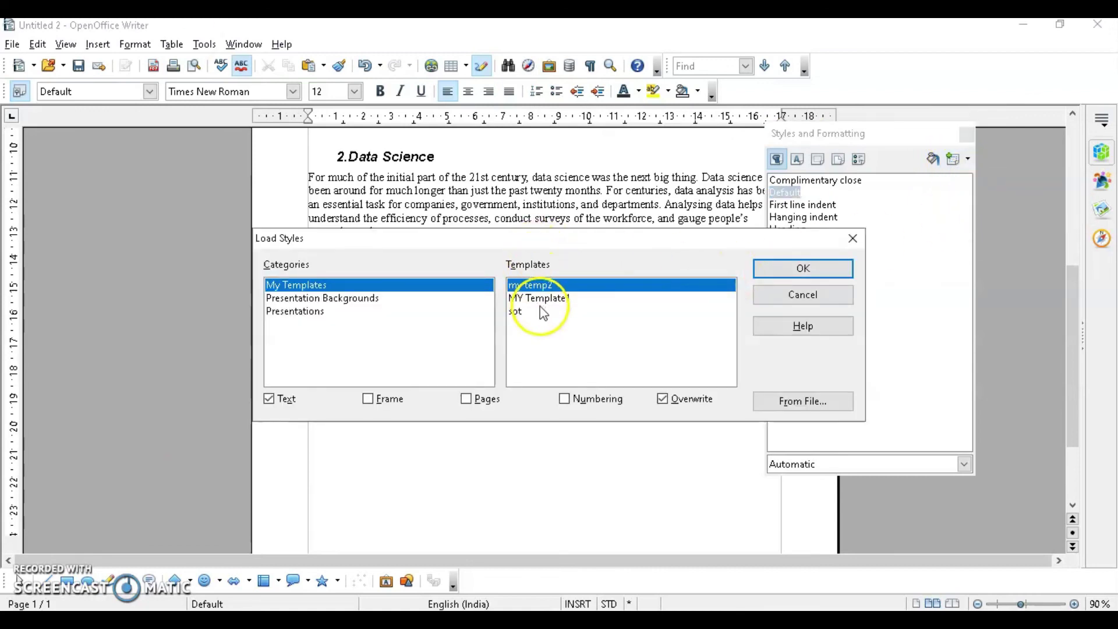
{"action": "left_click", "coordinate": [309, 285]}
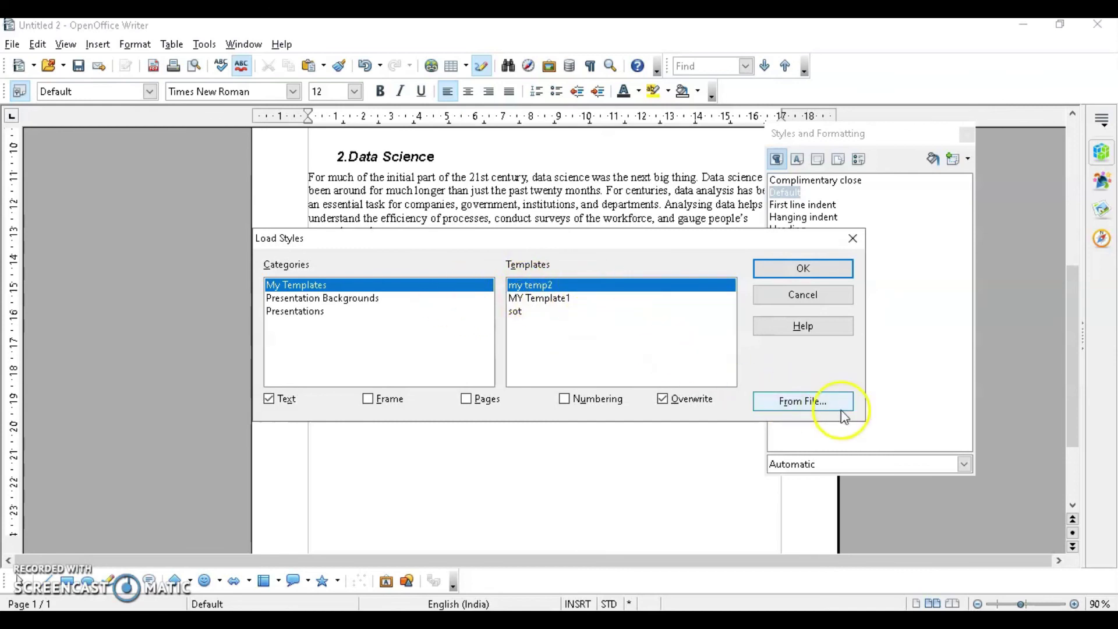
{"action": "left_click", "coordinate": [791, 406]}
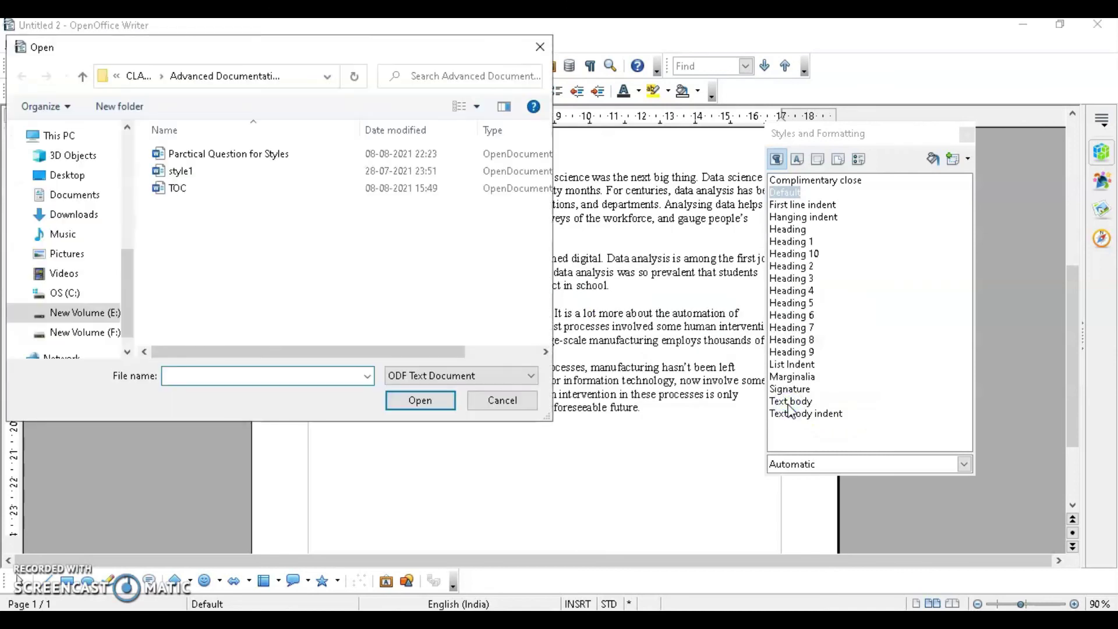
{"action": "key", "text": "Escape"}
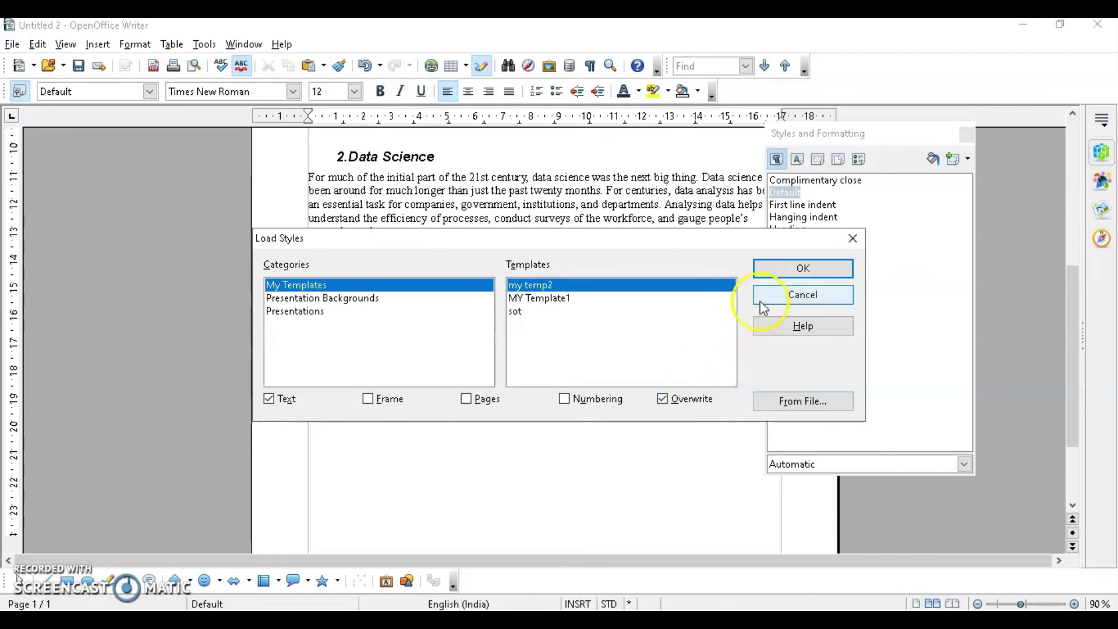
{"action": "left_click", "coordinate": [801, 275]}
{"action": "scroll", "coordinate": [573, 342], "scroll_direction": "up", "scroll_amount": 5}
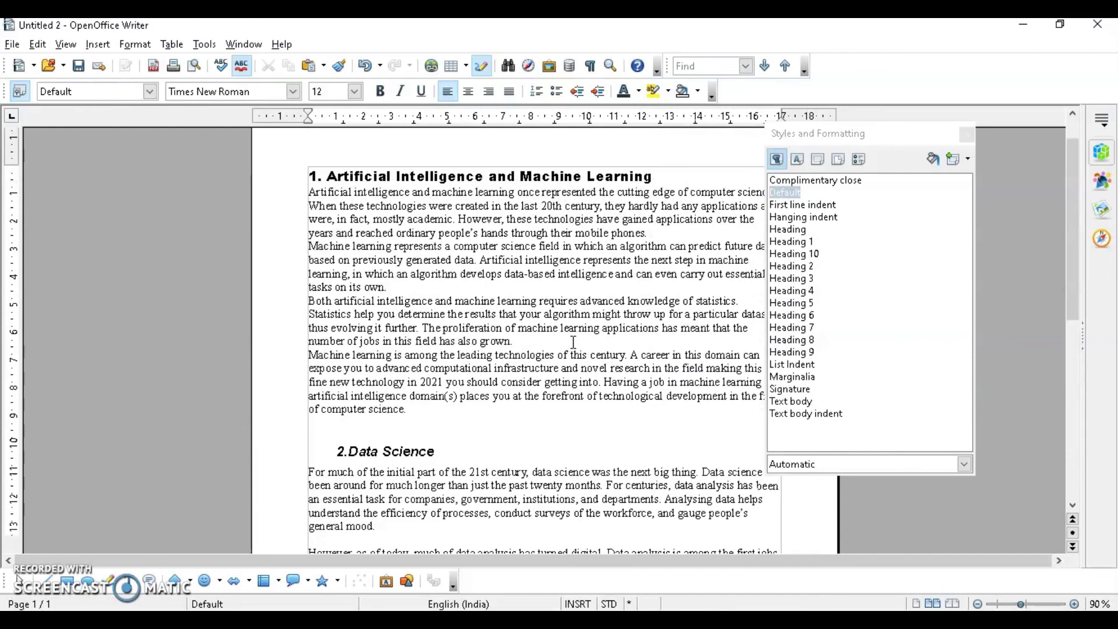